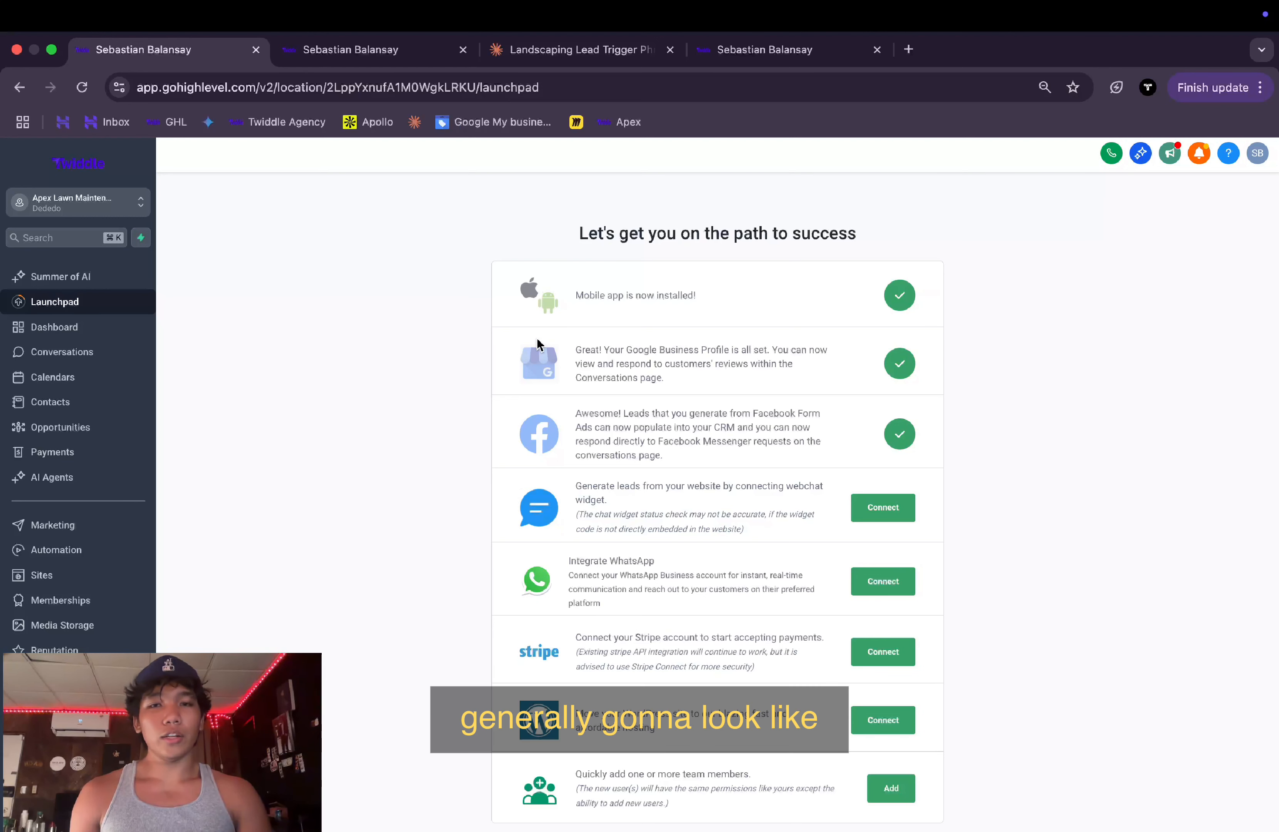
# - Review the integration checklist on the Launchpad, including the Google Business Profile and Facebook connections
pyautogui.scroll(-1, 654, 373)
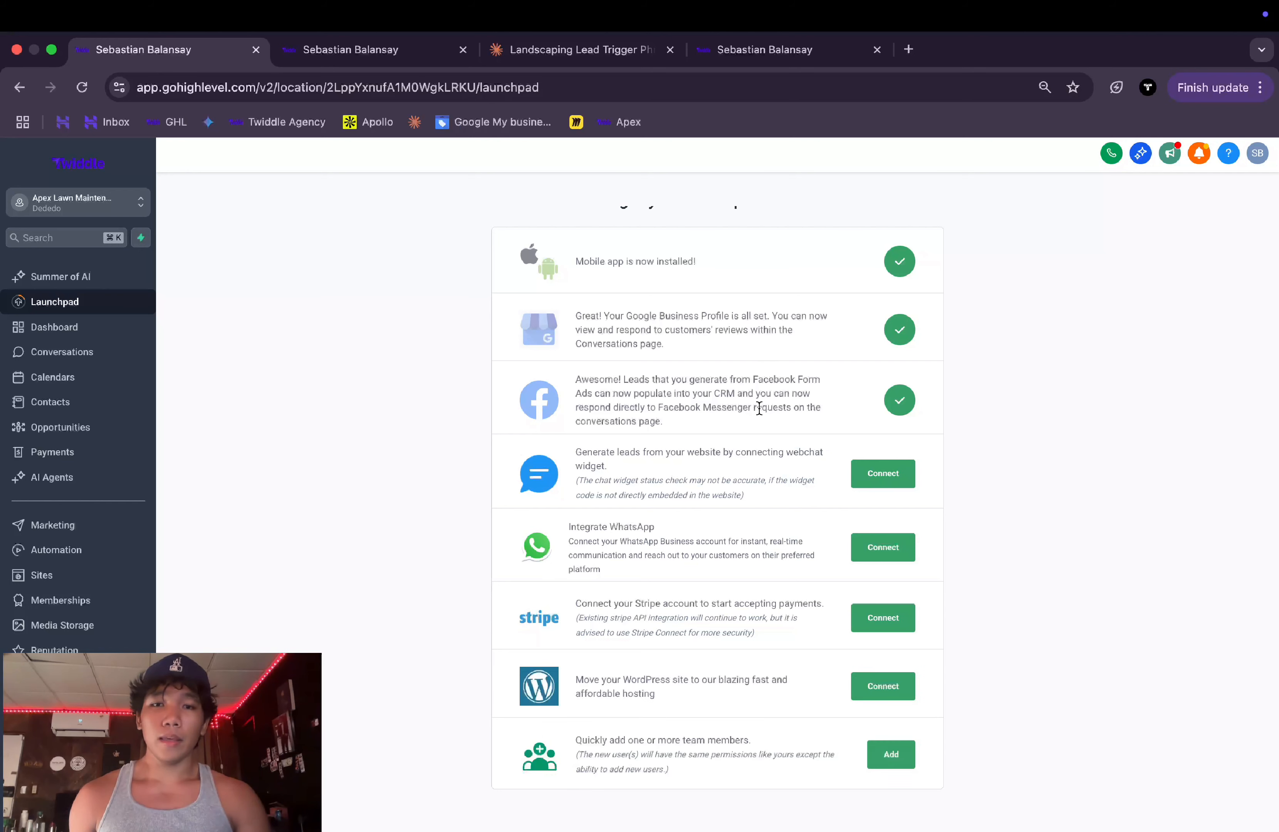
pyautogui.scroll(-1, 759, 406)
pyautogui.moveTo(574, 381); pyautogui.dragTo(678, 377)
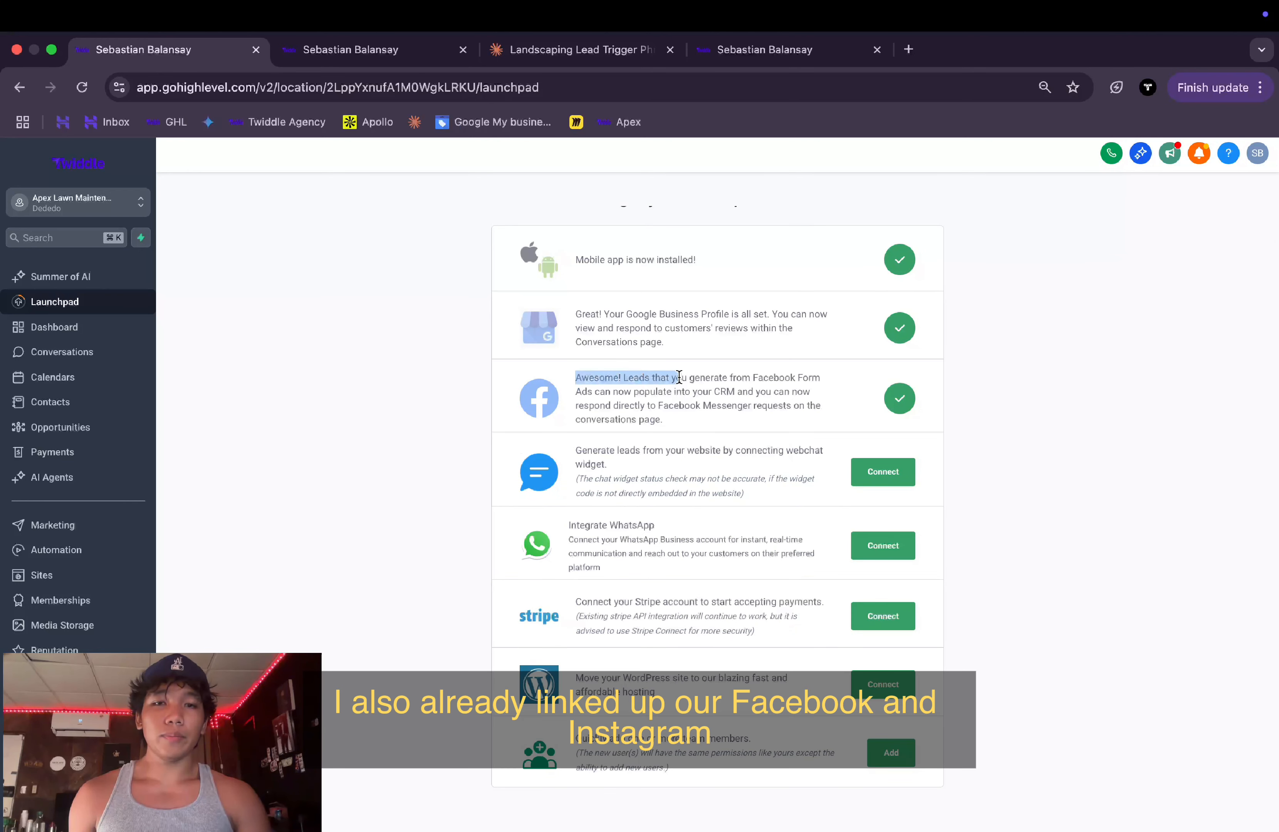
pyautogui.moveTo(806, 379); pyautogui.dragTo(797, 410)
pyautogui.click(743, 421)
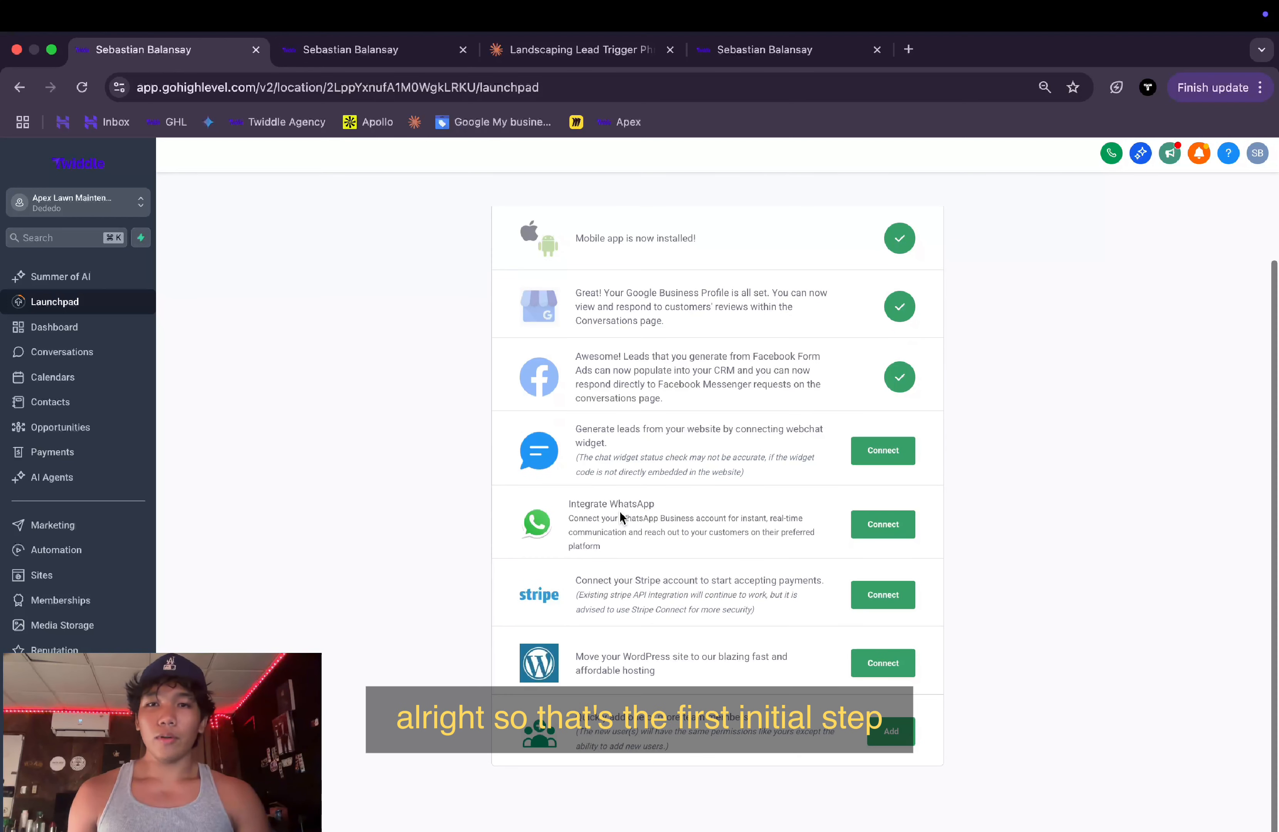
pyautogui.scroll(2, 648, 459)
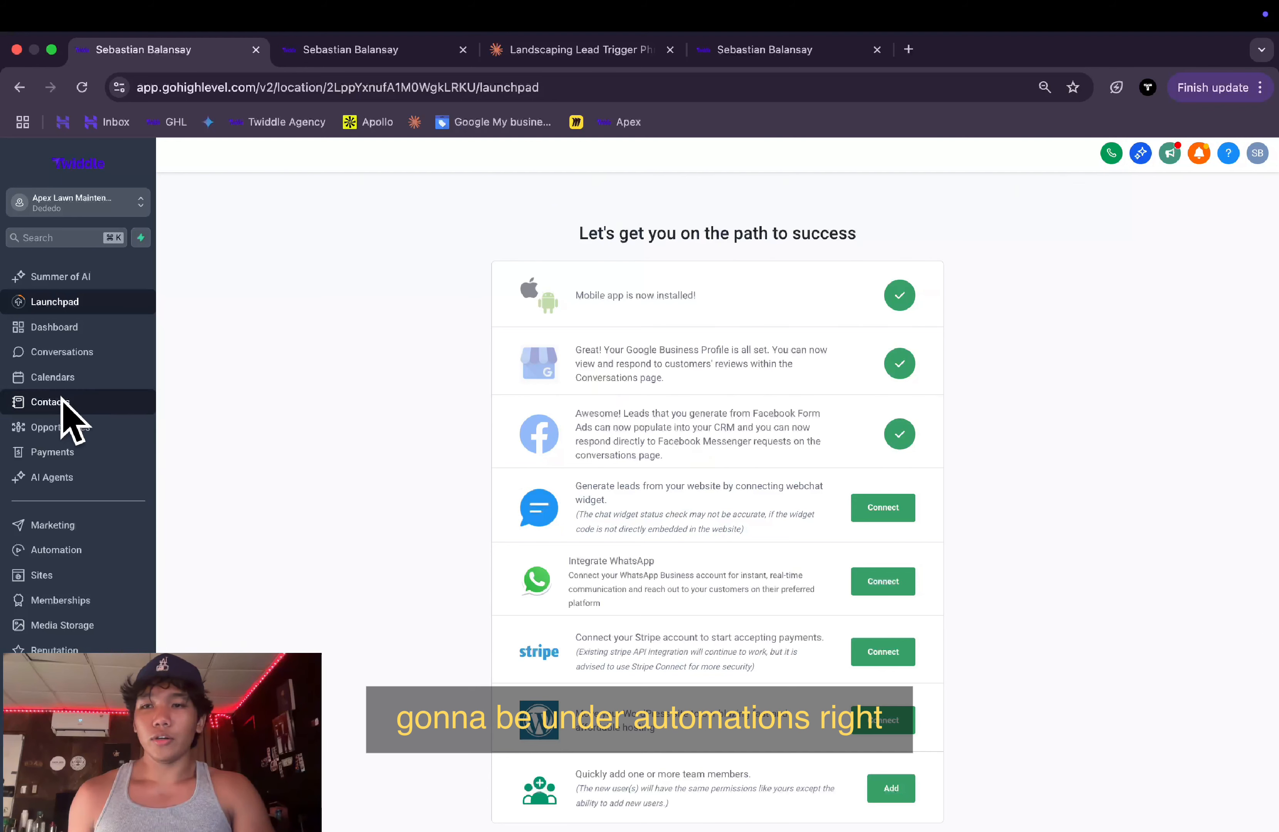
# - Open the Automation workflow list and check the options for creating a workflow
pyautogui.click(73, 551)
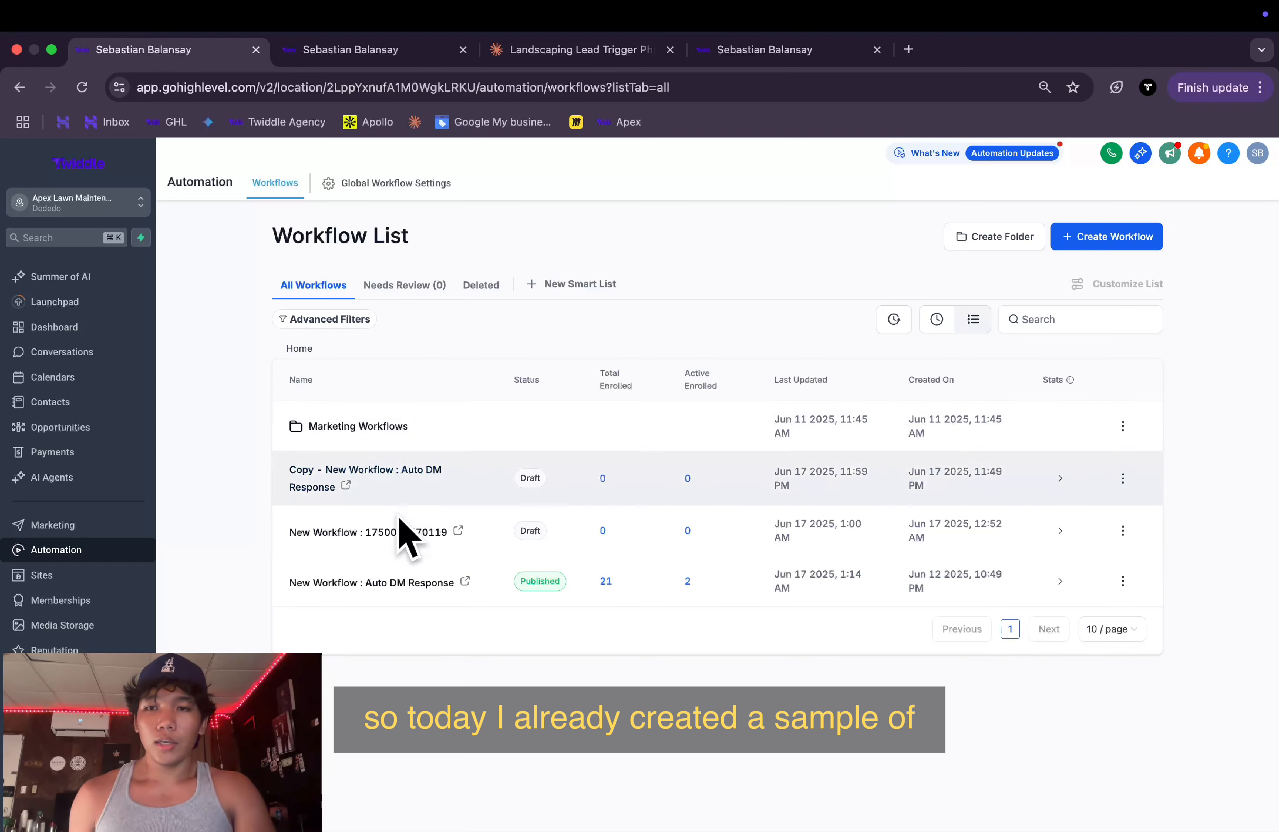
pyautogui.click(425, 471)
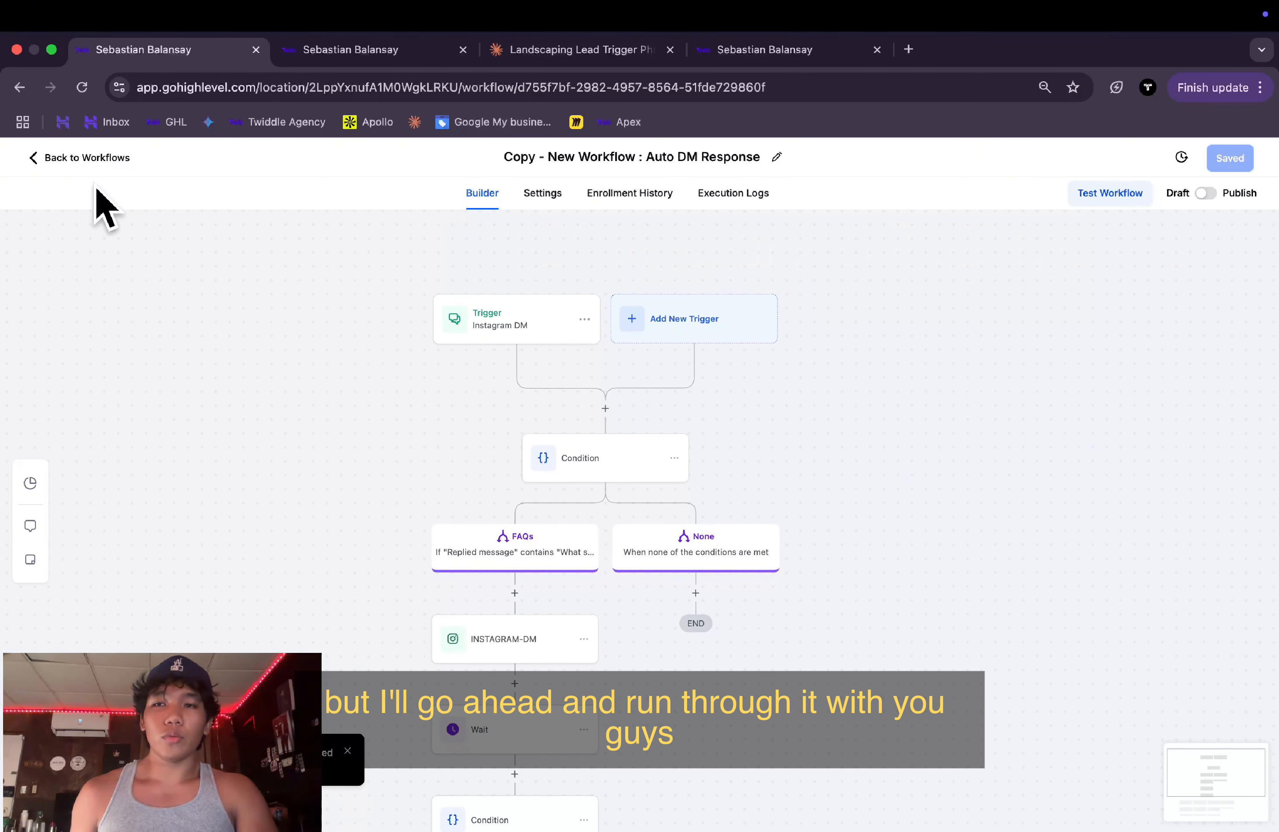
pyautogui.click(95, 158)
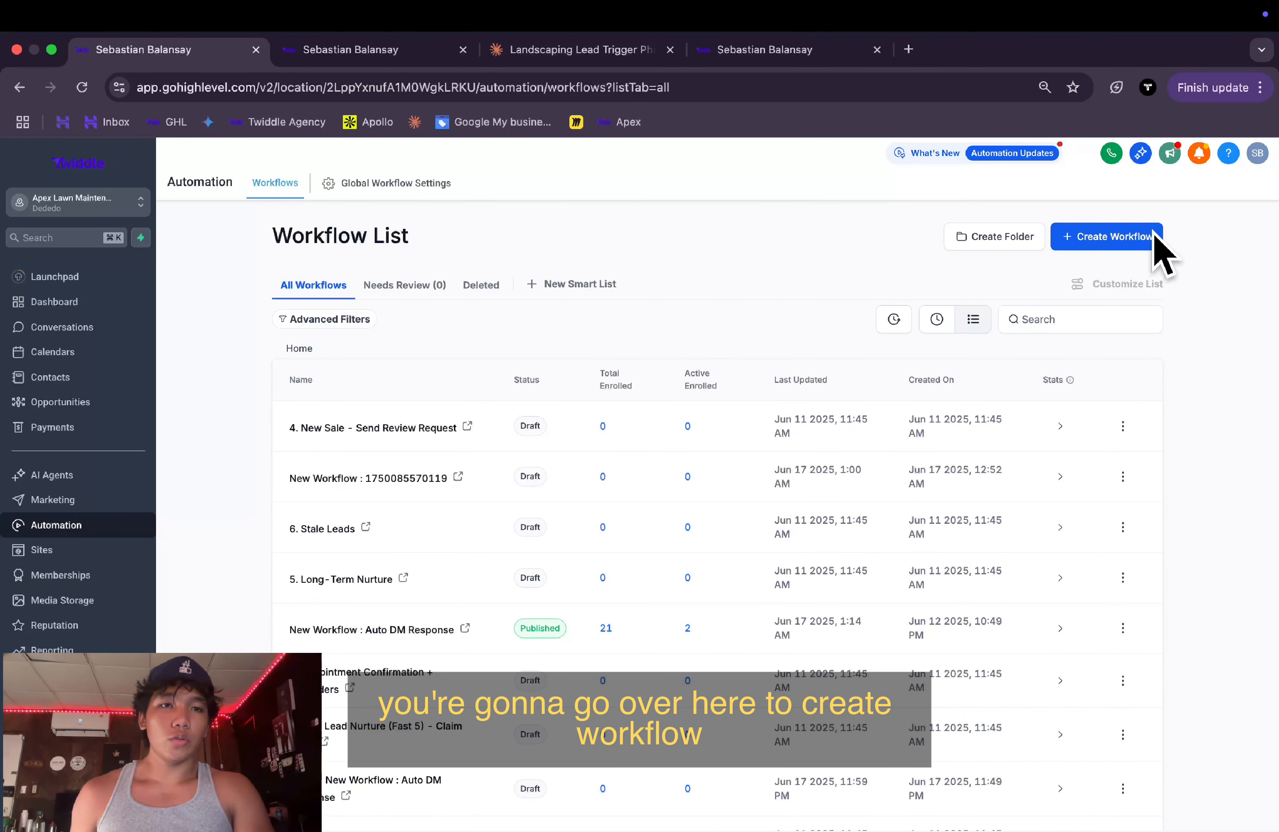
pyautogui.click(1134, 240)
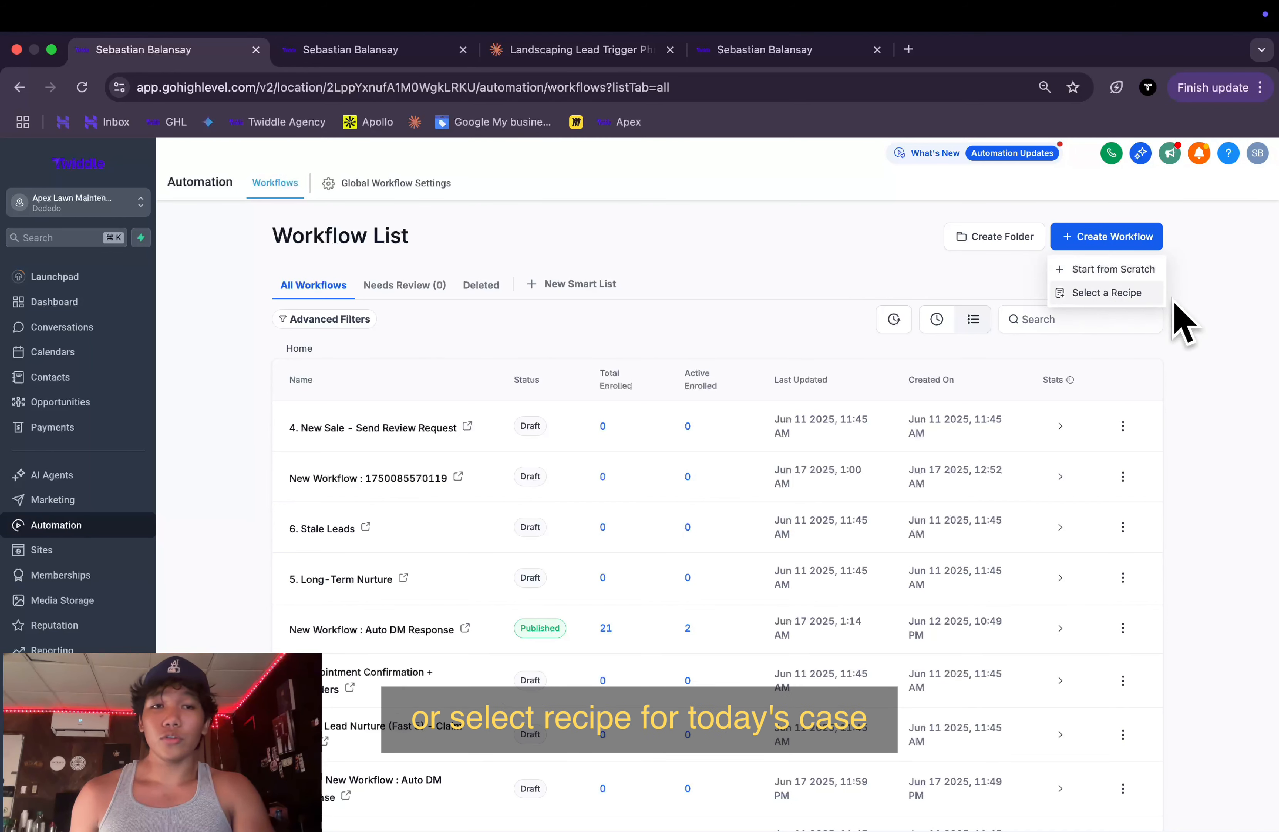
pyautogui.click(747, 262)
# - Open the "Copy - New Workflow : Auto DM Response" workflow and review its Instagram DM trigger and the actions beneath it
pyautogui.scroll(-1, 694, 374)
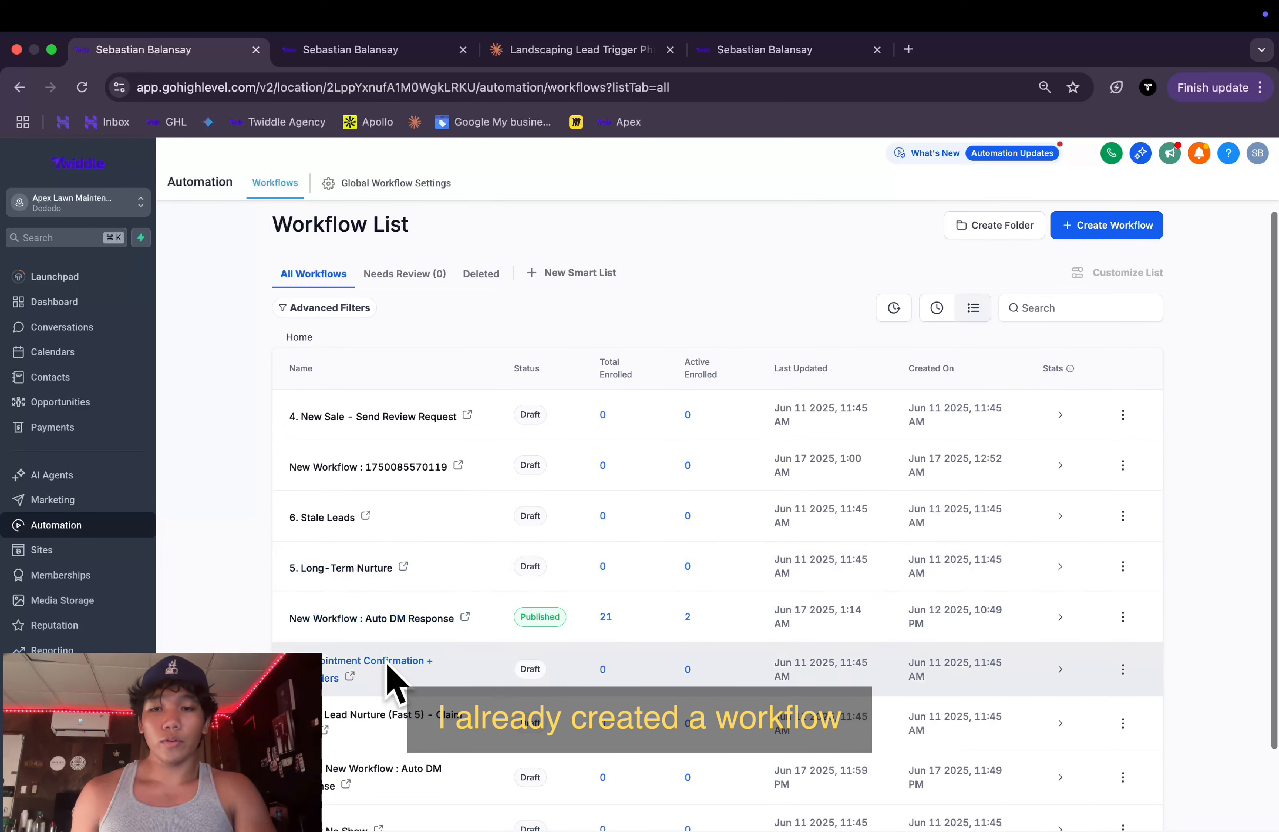
pyautogui.click(385, 681)
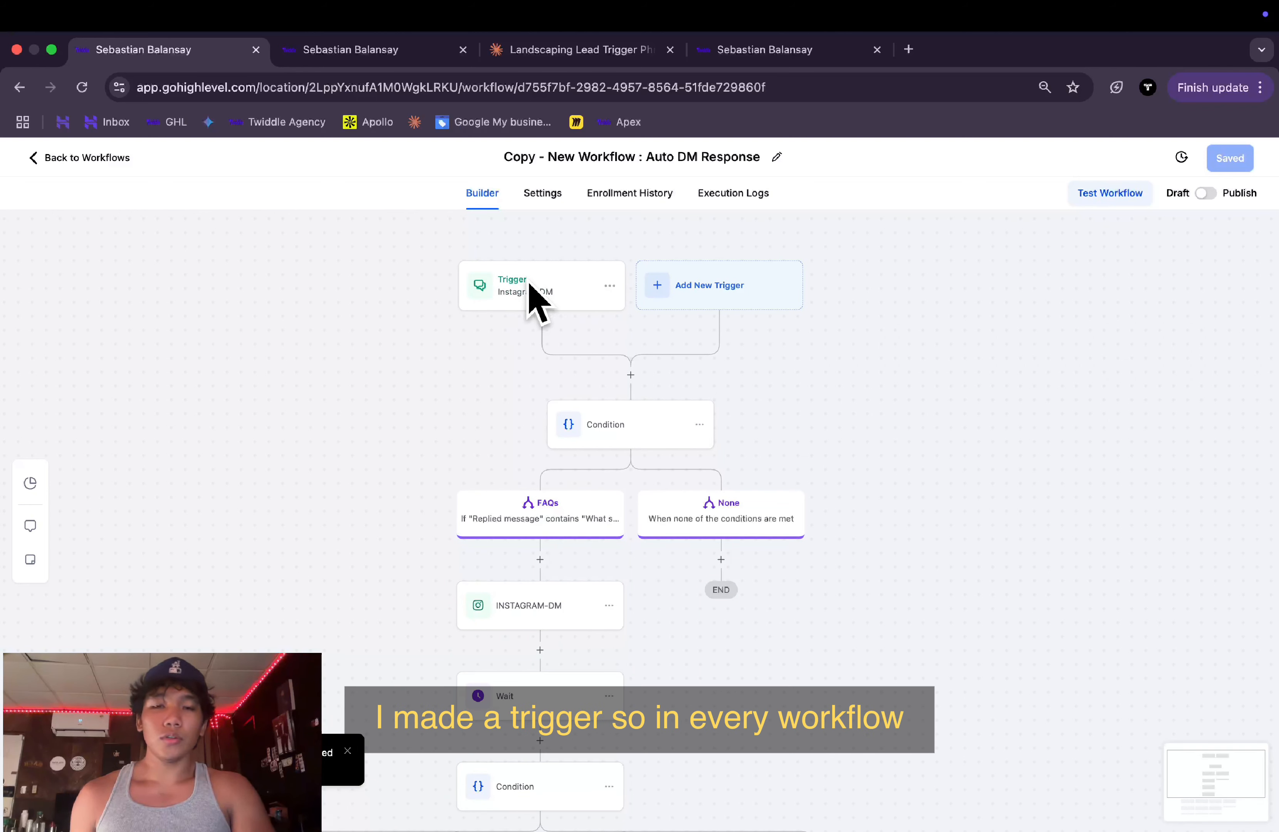
pyautogui.scroll(3, 664, 429)
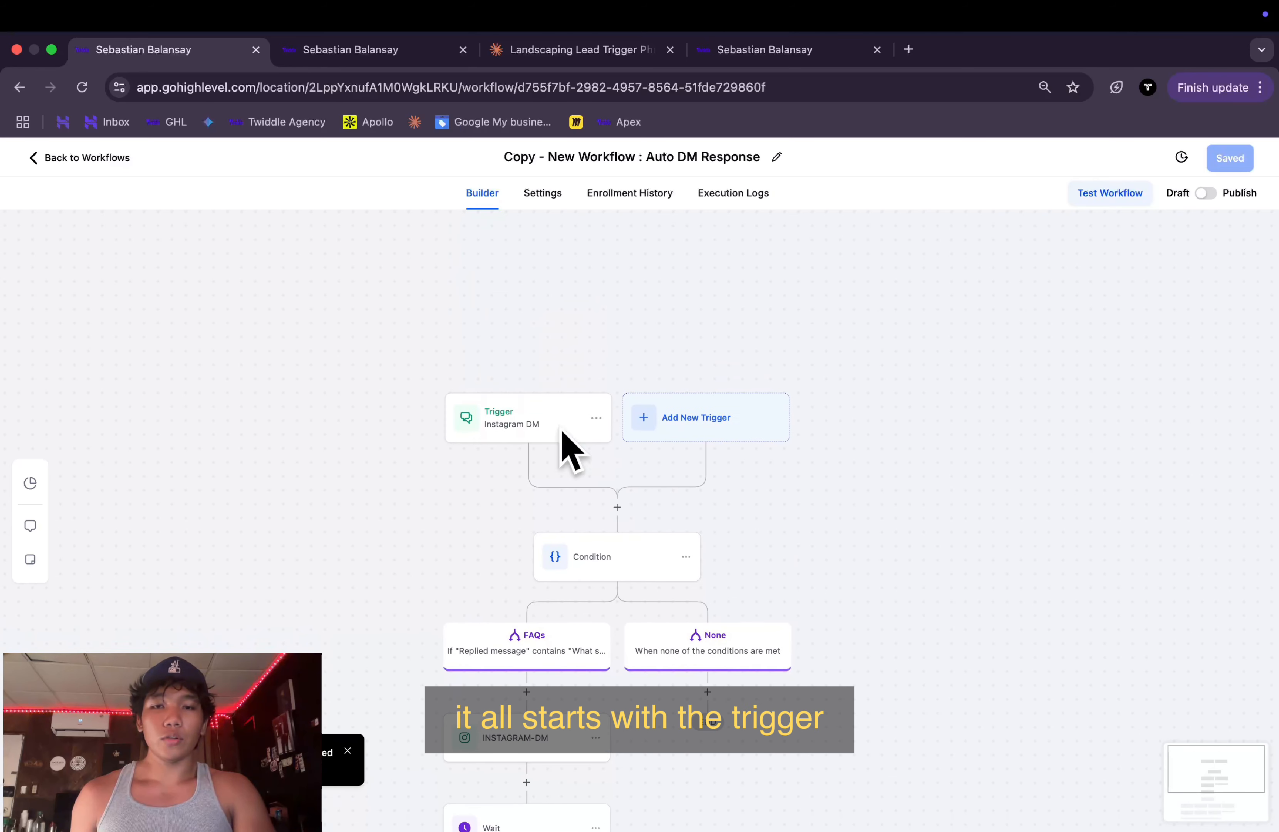
pyautogui.scroll(-3, 533, 451)
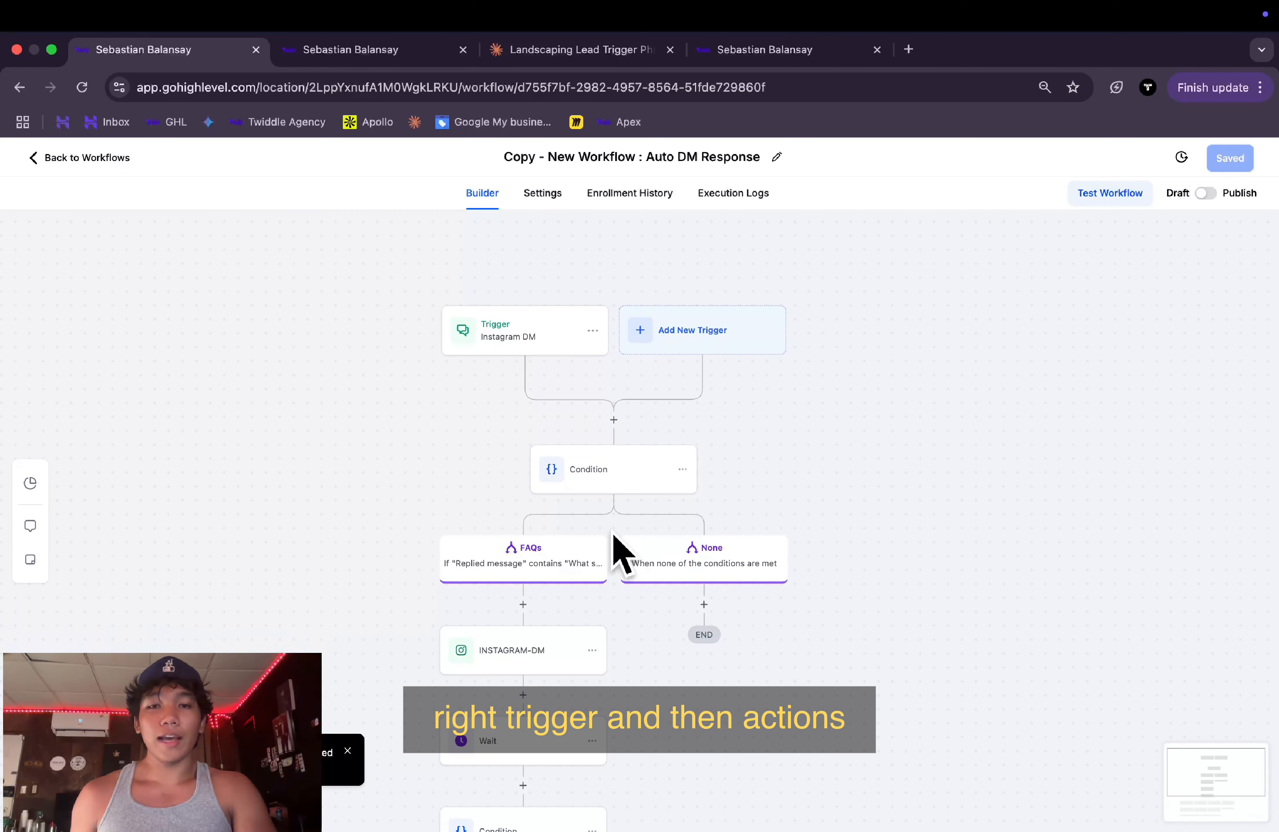
pyautogui.scroll(-1, 498, 335)
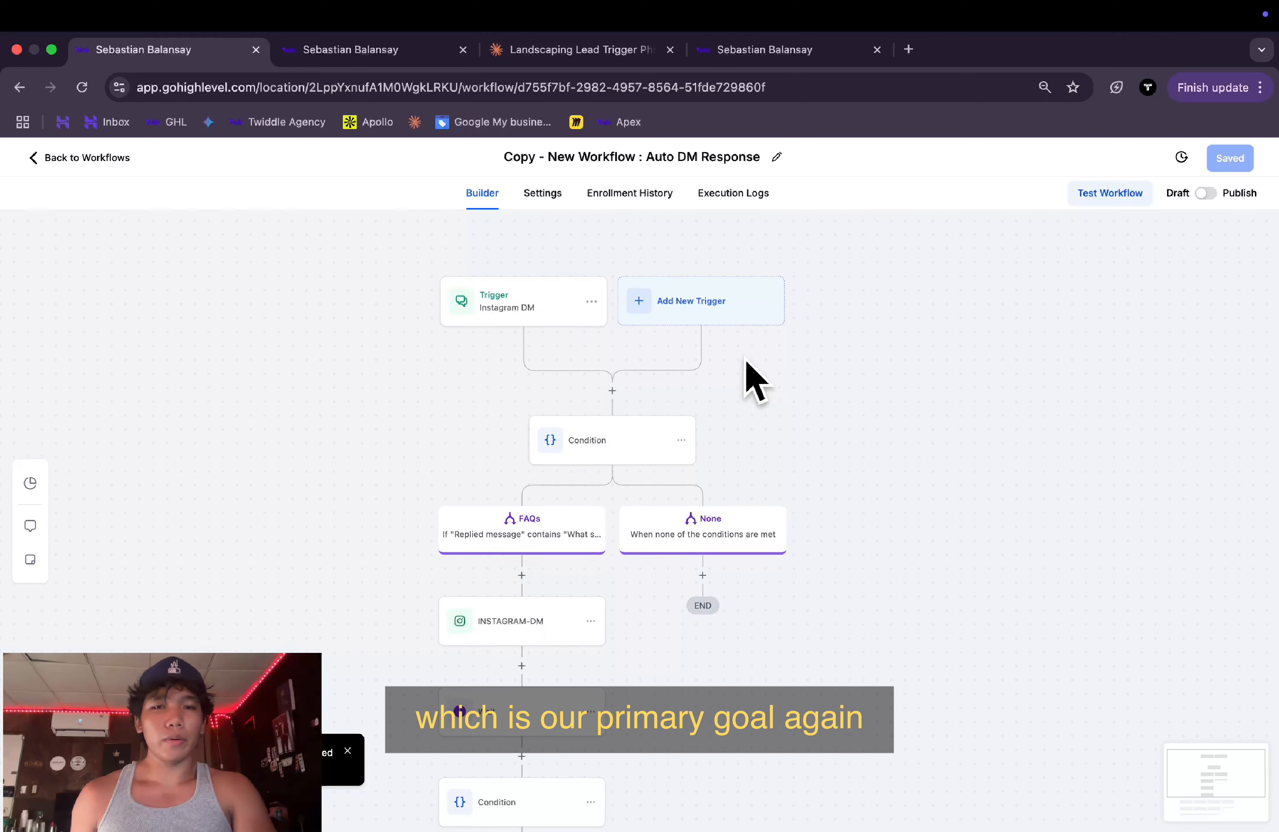
pyautogui.scroll(-1, 709, 439)
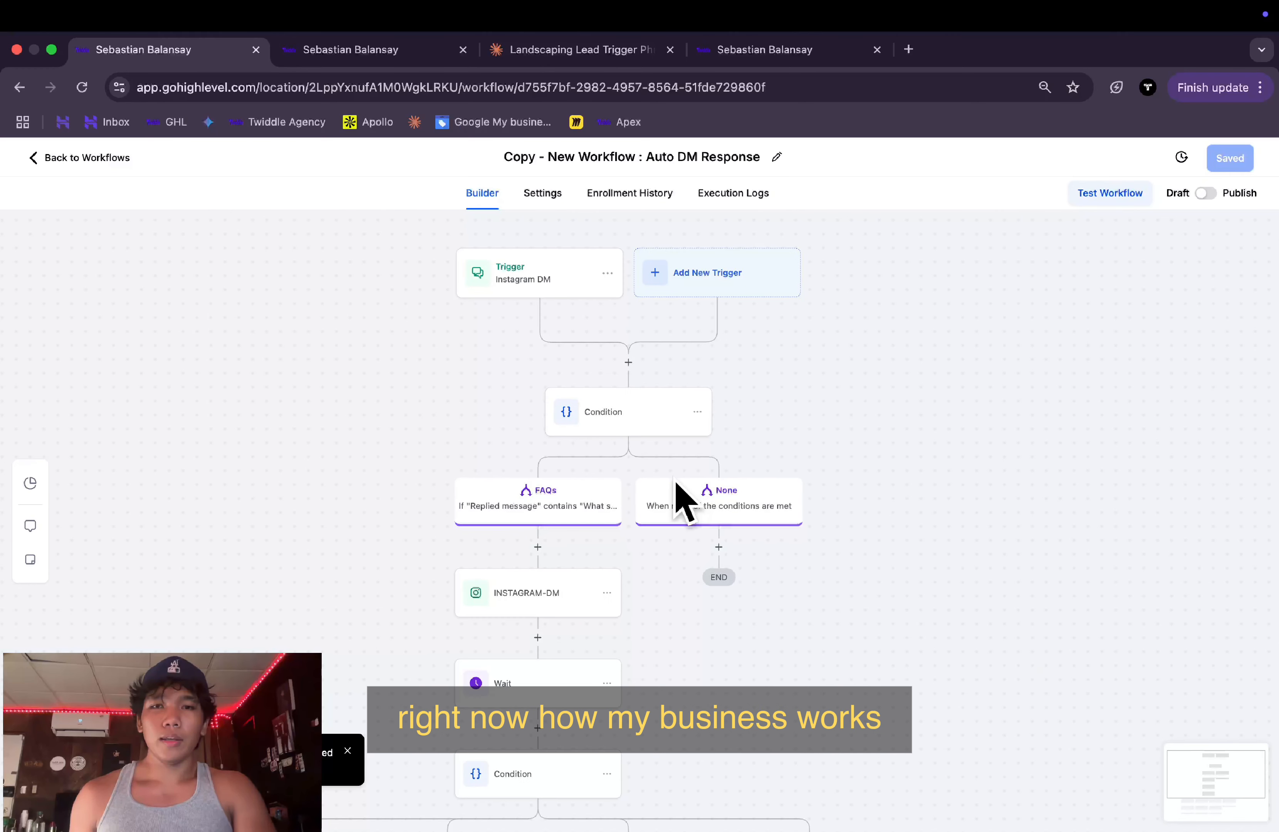
# - Examine the replied-message phrases in the FAQs branch of the first Condition, and close its settings without changes
pyautogui.click(648, 417)
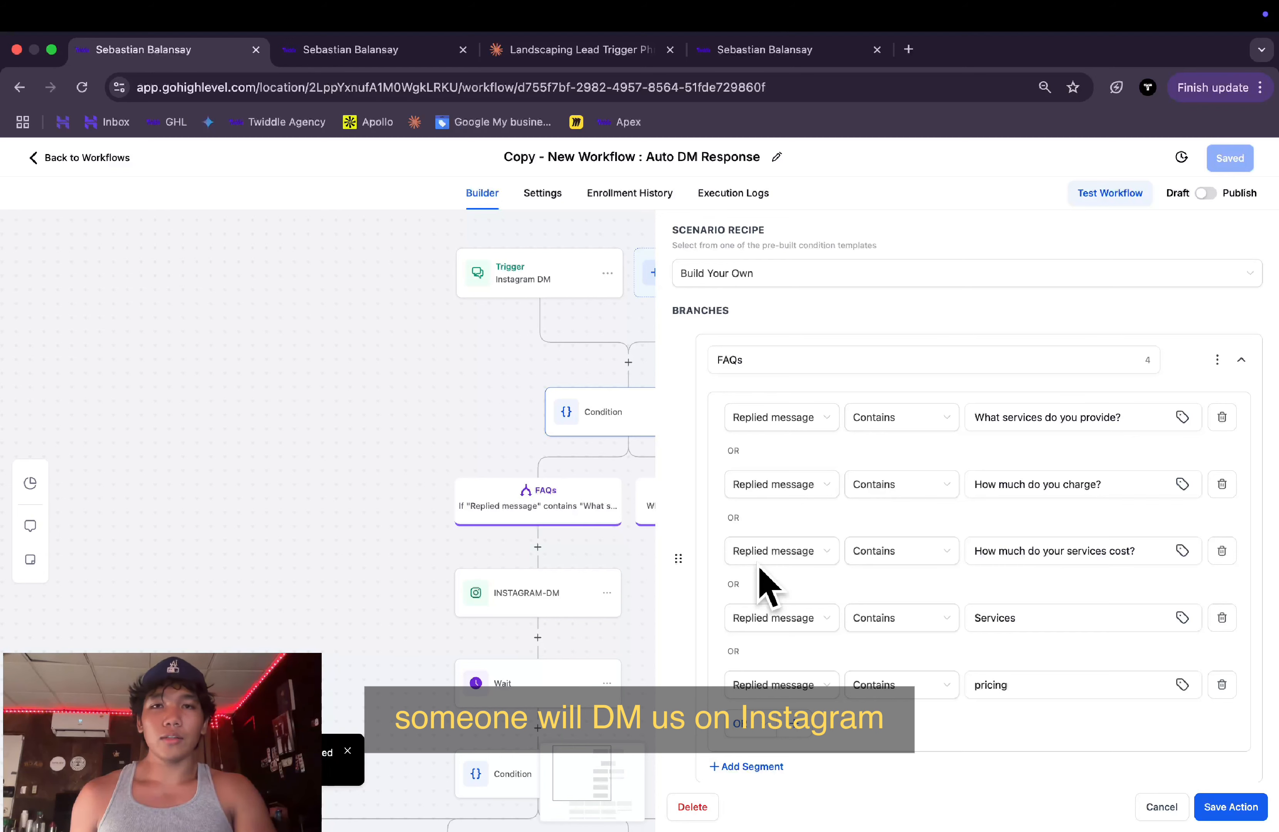
pyautogui.scroll(-3, 976, 606)
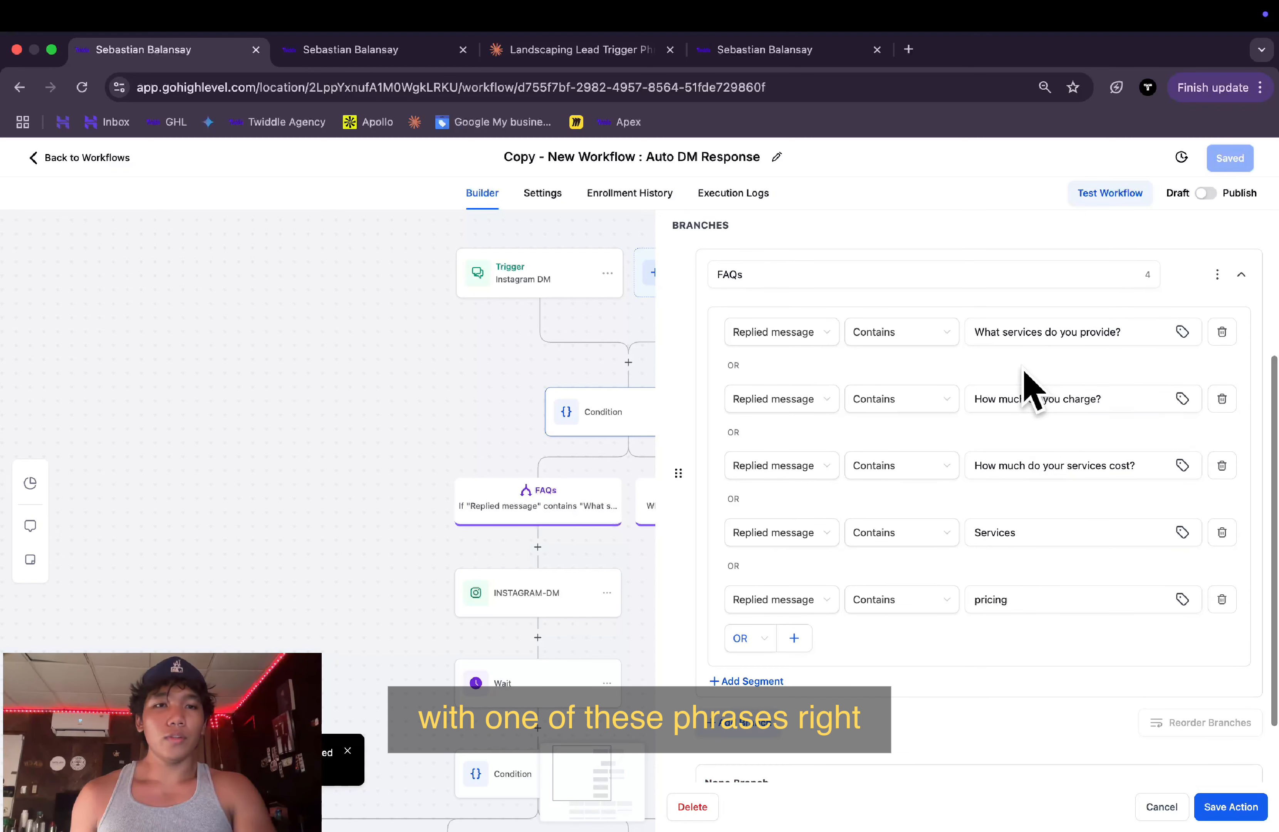
pyautogui.click(977, 350)
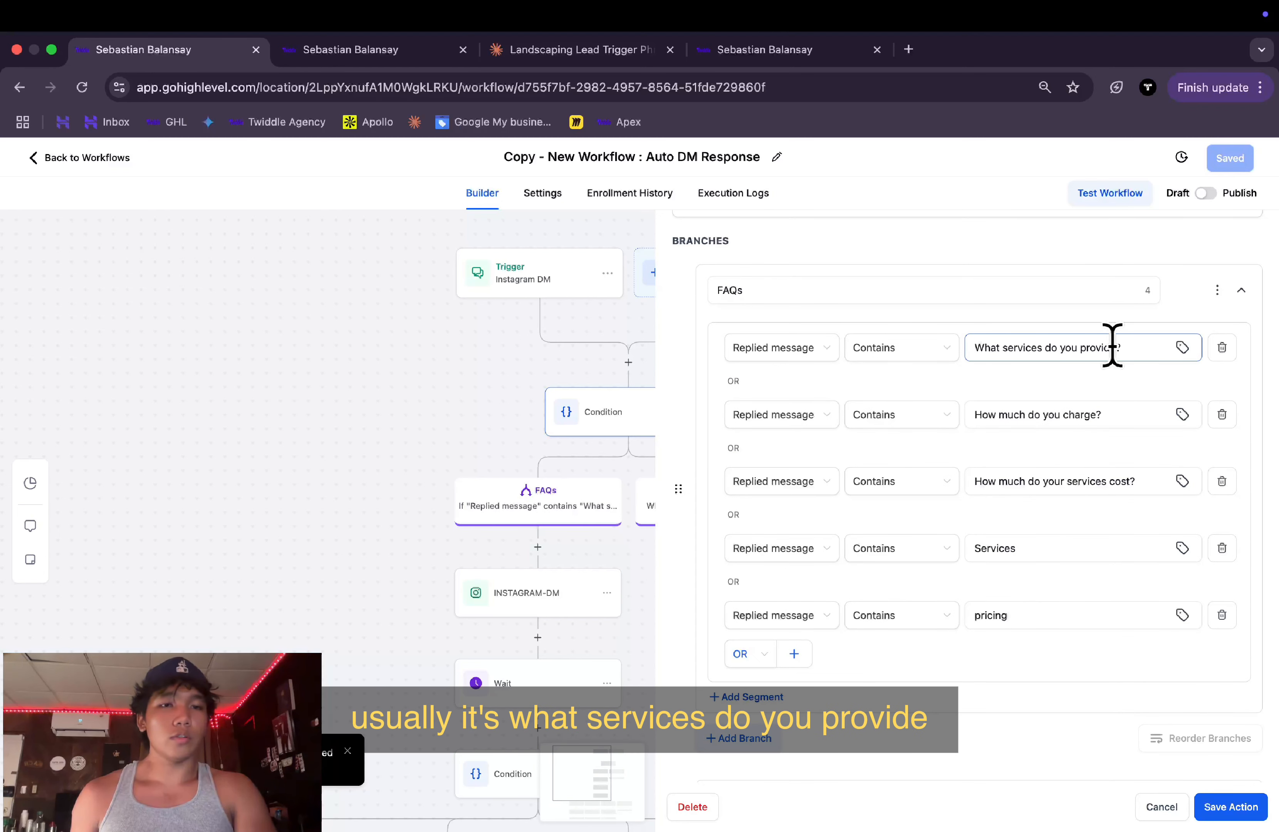
pyautogui.click(1113, 414)
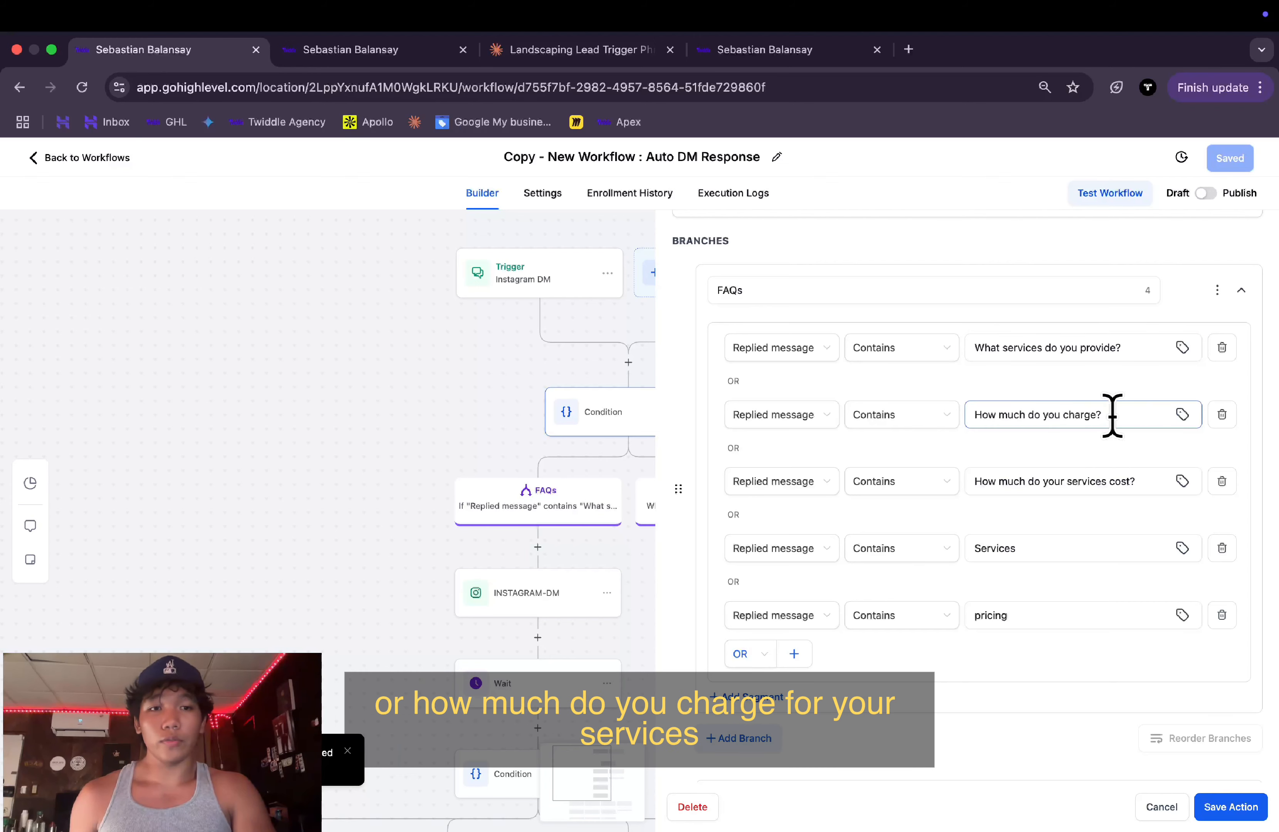
pyautogui.scroll(-2, 1050, 534)
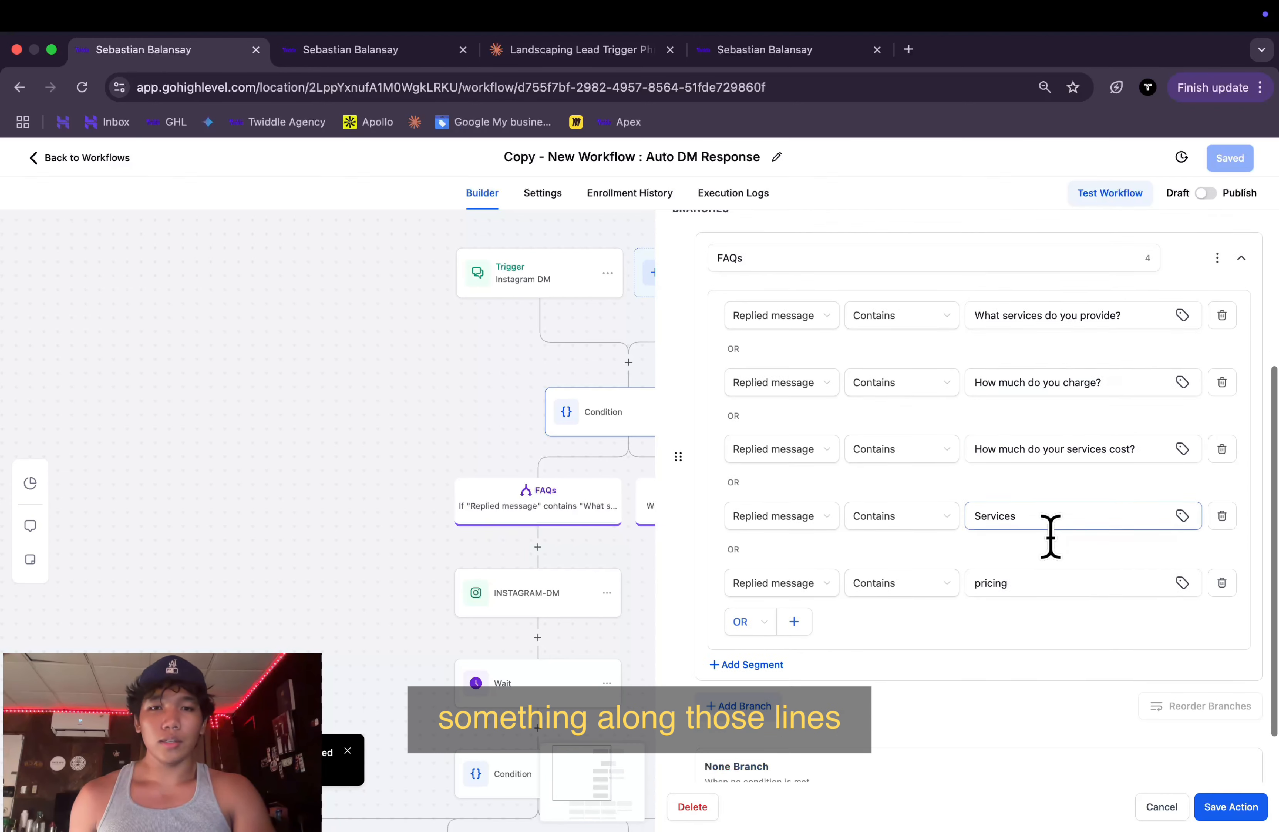
pyautogui.scroll(3, 1064, 503)
pyautogui.scroll(-3, 1017, 581)
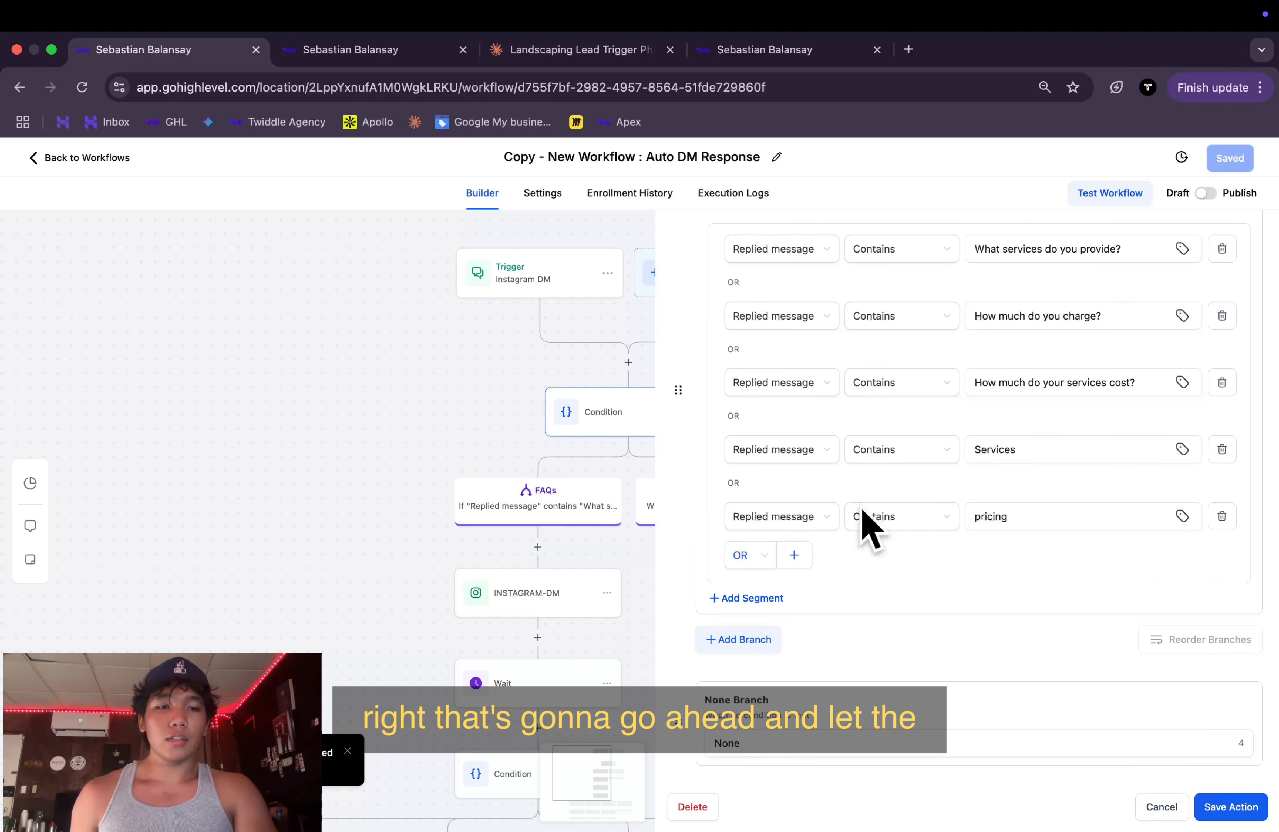
pyautogui.click(1179, 809)
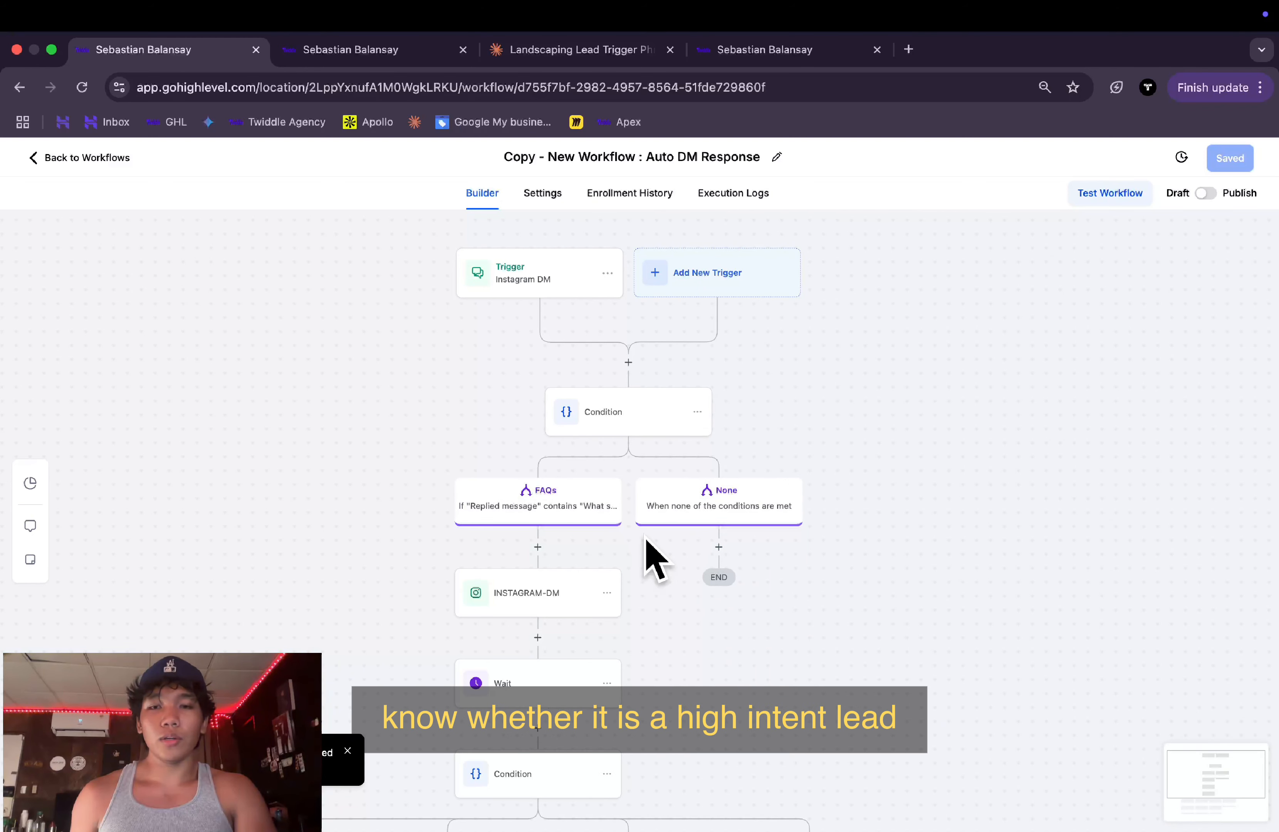
# - Review the paths below the first Condition and inspect its scenario recipe and branch settings again without changing them
pyautogui.scroll(-1, 630, 563)
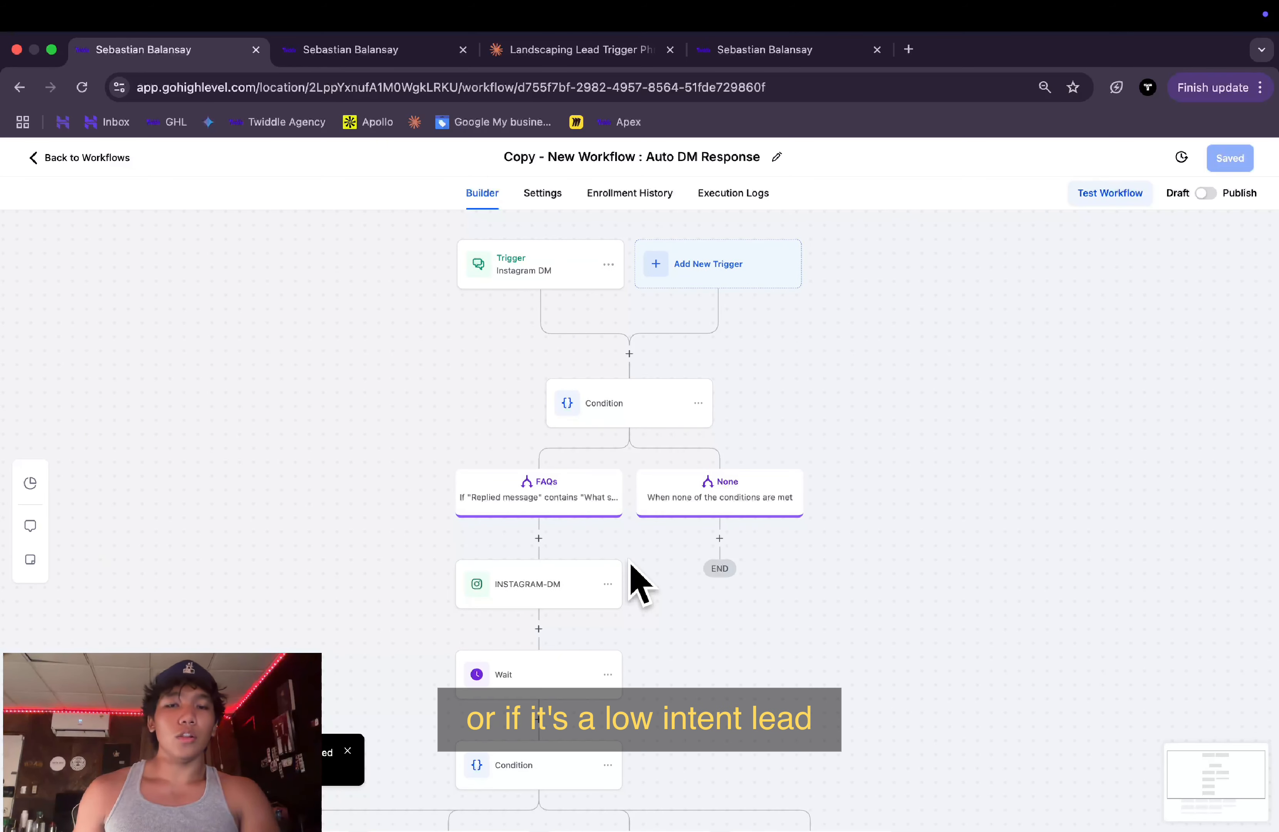
pyautogui.scroll(-3, 582, 571)
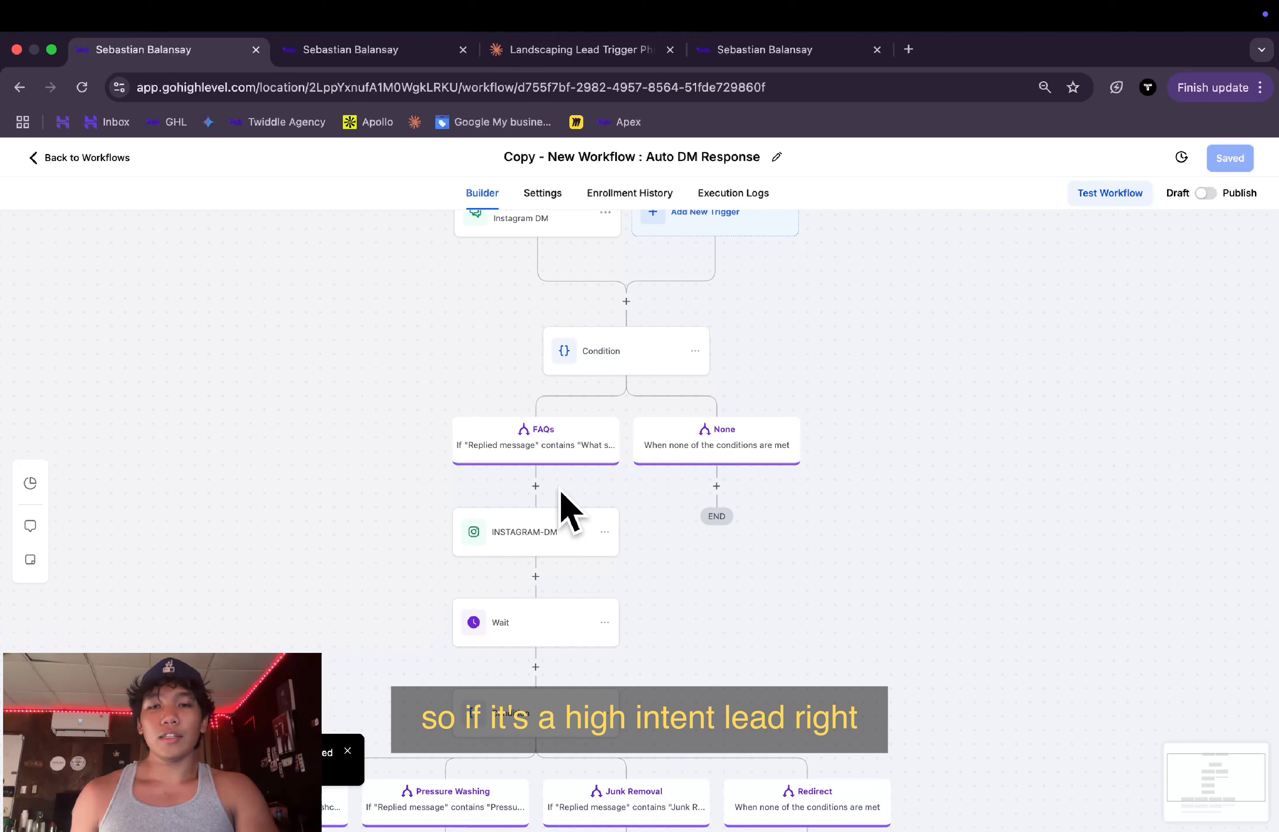
pyautogui.scroll(-1, 551, 449)
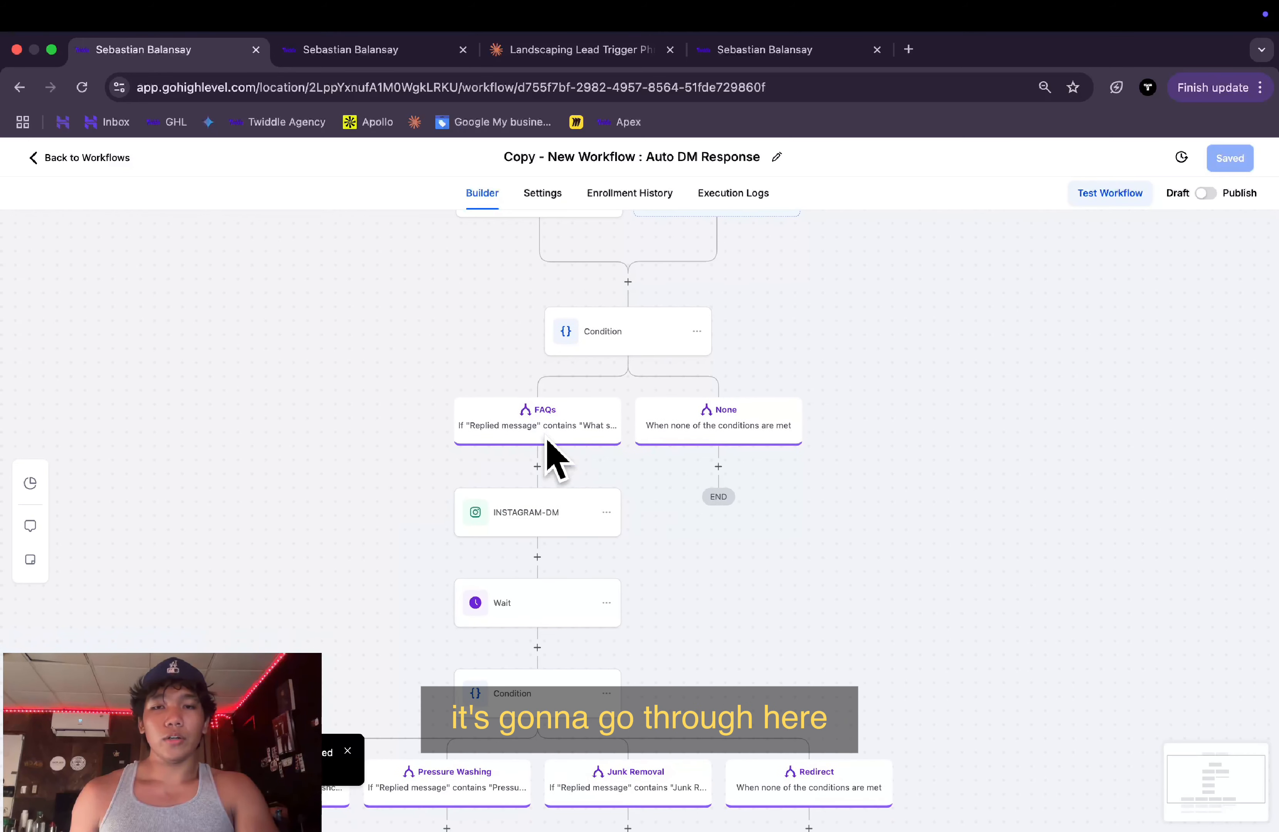
pyautogui.scroll(2, 620, 416)
pyautogui.click(626, 390)
pyautogui.scroll(-4, 783, 459)
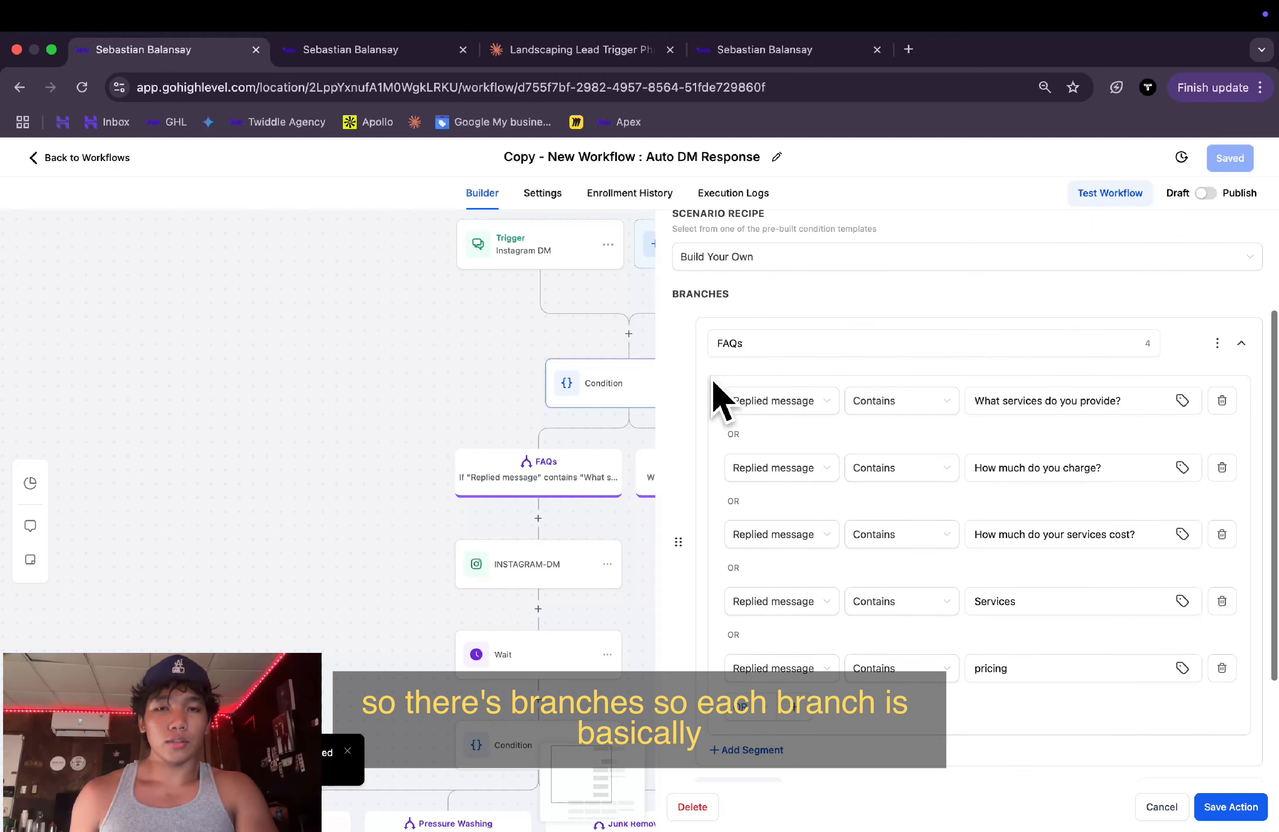
pyautogui.scroll(-3, 713, 383)
pyautogui.scroll(6, 713, 383)
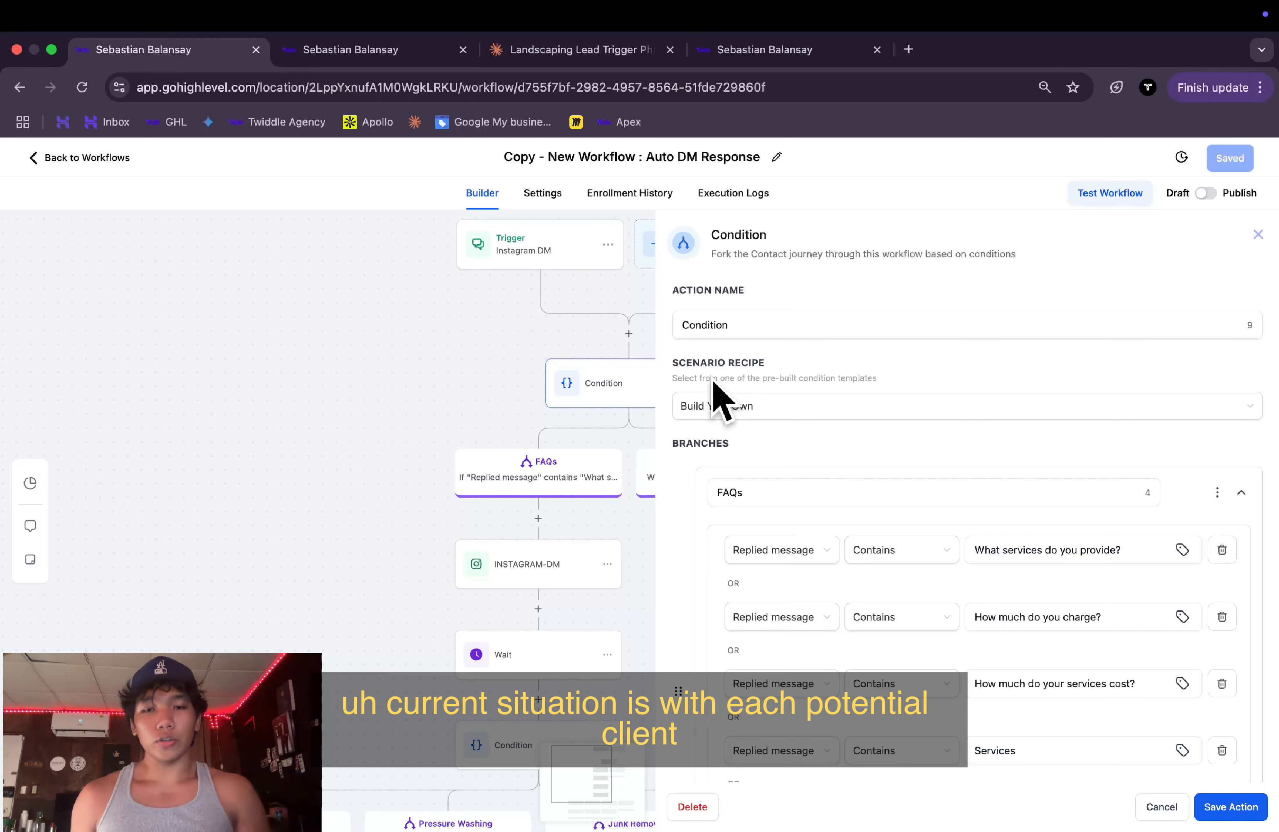
pyautogui.scroll(-4, 724, 421)
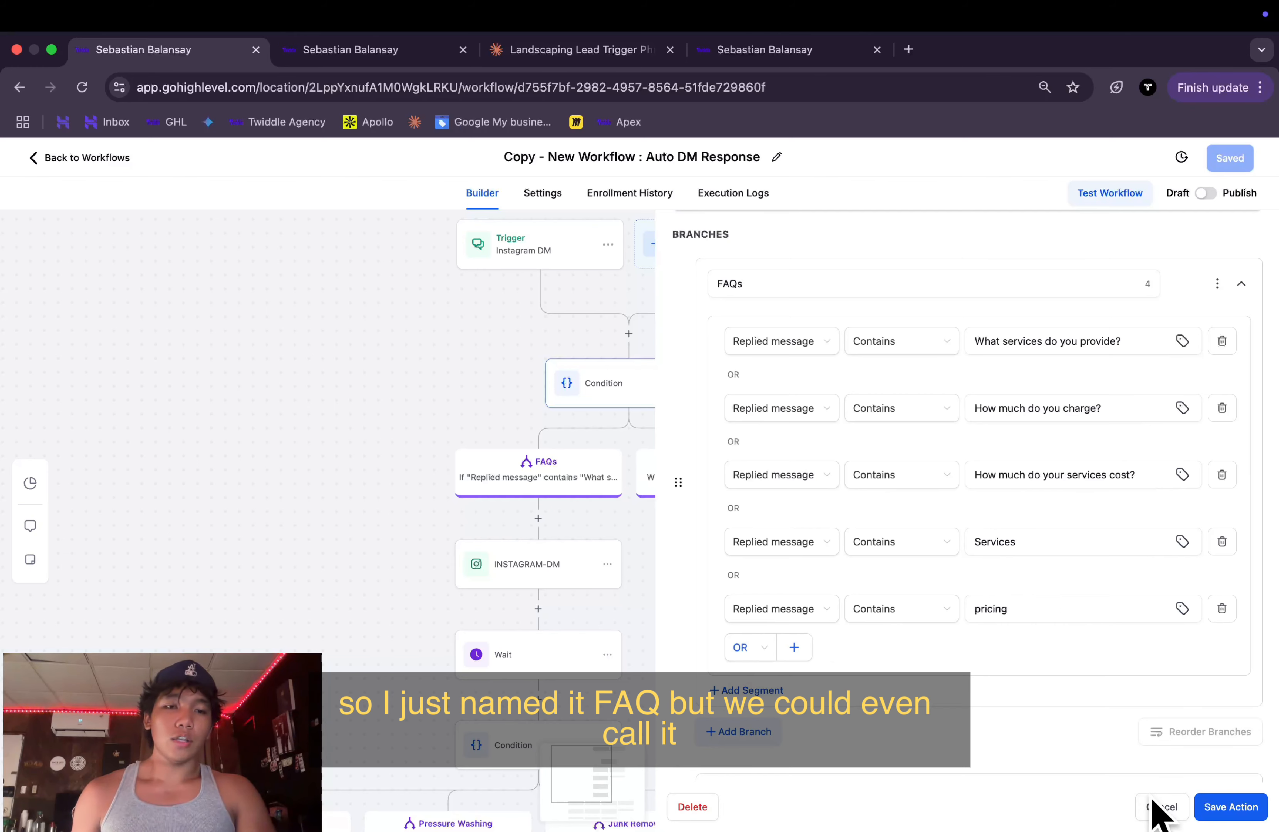
pyautogui.click(1159, 808)
# - Rename the FAQs branch of the first Condition to "High Intent" and save the action
pyautogui.click(564, 474)
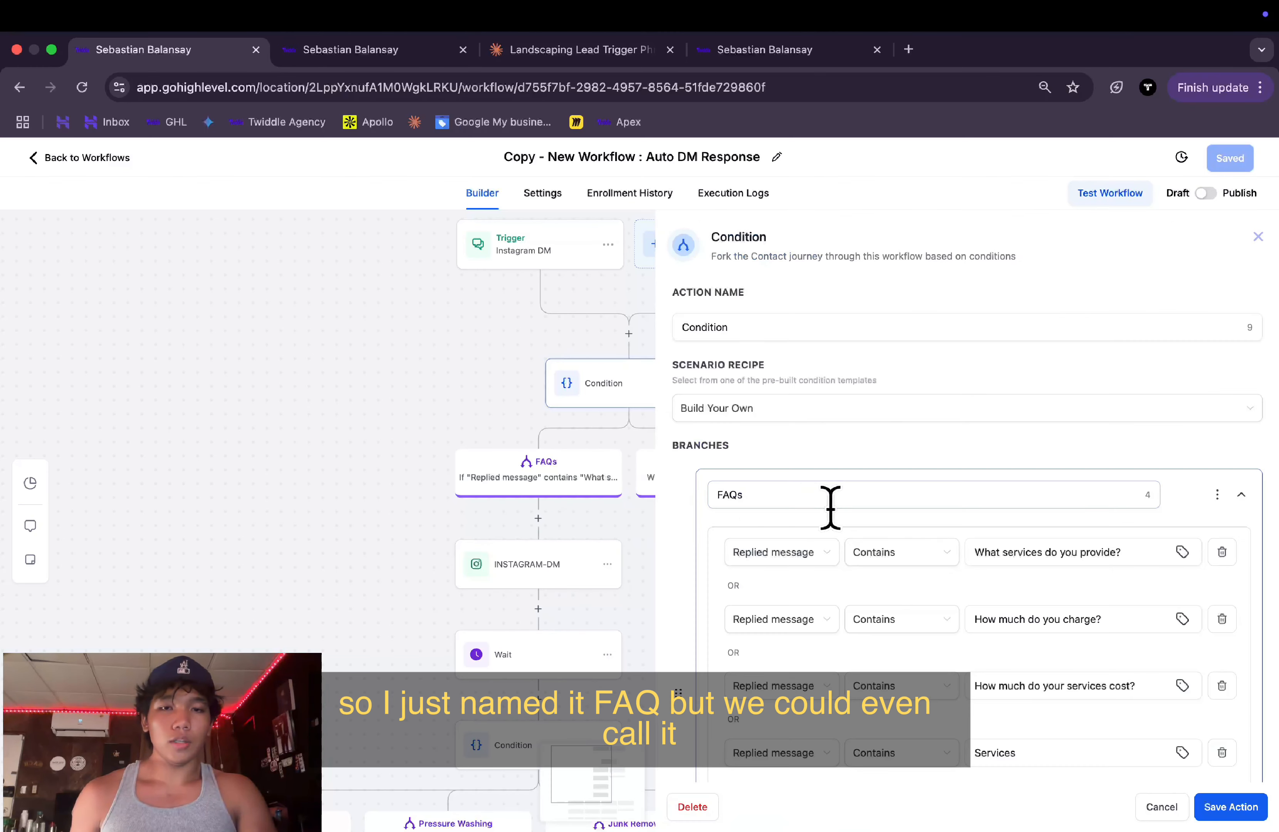
pyautogui.doubleClick(834, 503)
pyautogui.write('High')
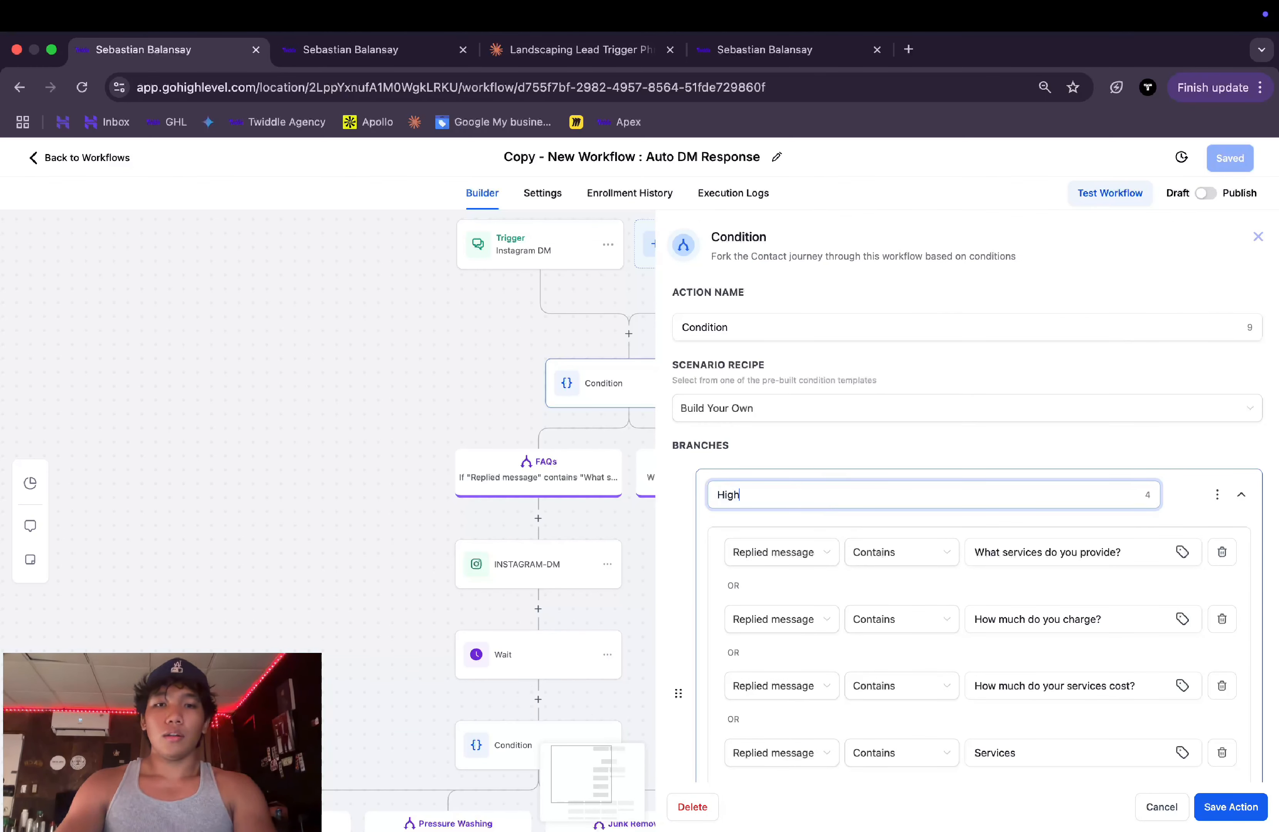
pyautogui.write(' In')
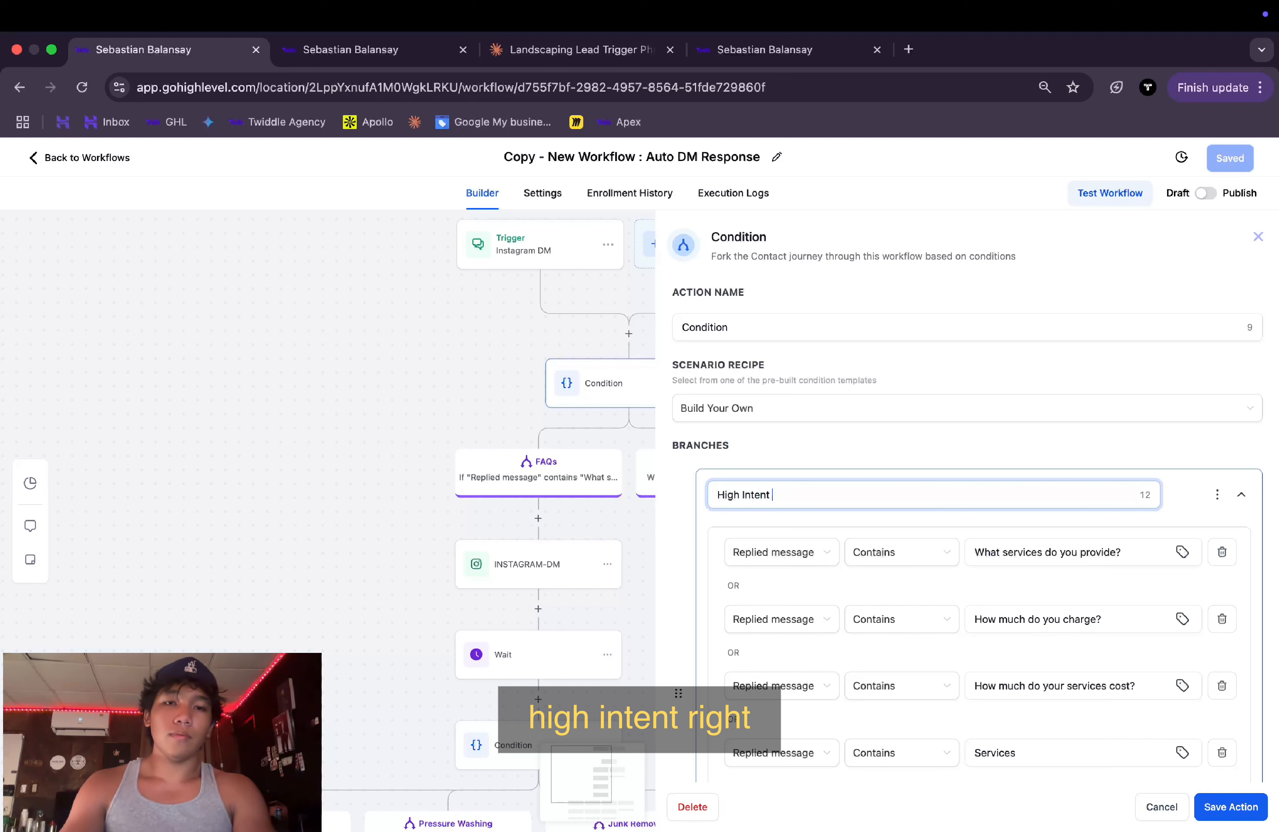
pyautogui.write('tent')
pyautogui.click(1231, 806)
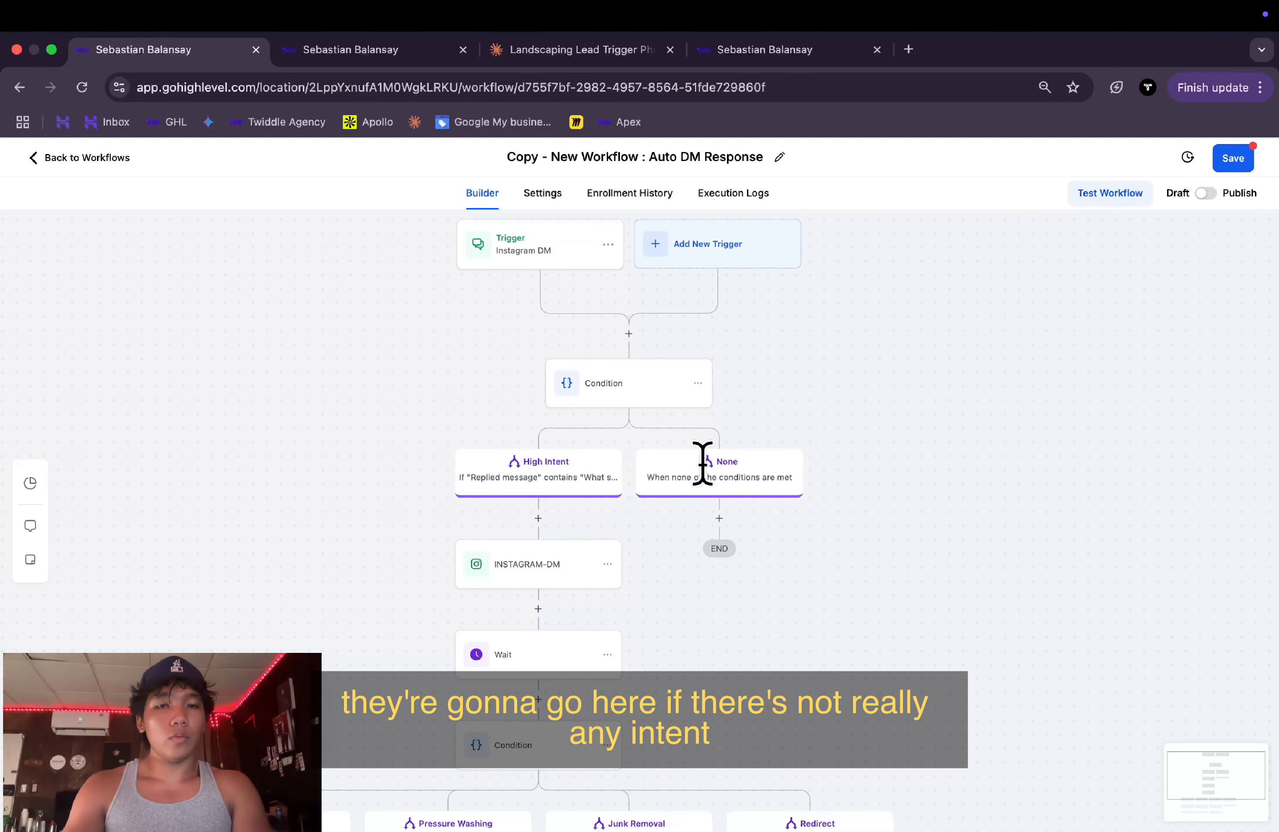
# - Review the None and High Intent branches and read the message in the Instagram DM action under High Intent
pyautogui.moveTo(703, 463); pyautogui.dragTo(740, 463)
pyautogui.hscroll(1, 794, 517)
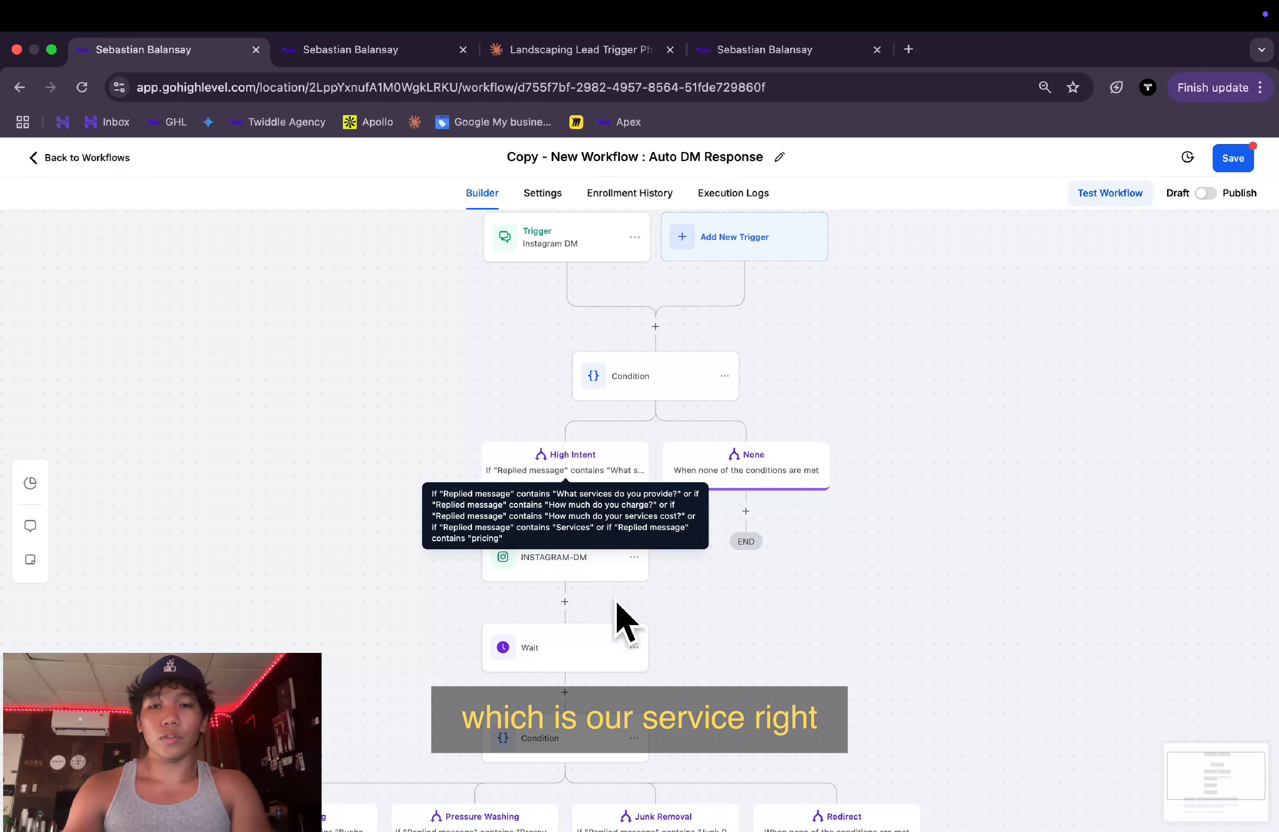
pyautogui.scroll(-2, 629, 635)
pyautogui.scroll(-1, 659, 585)
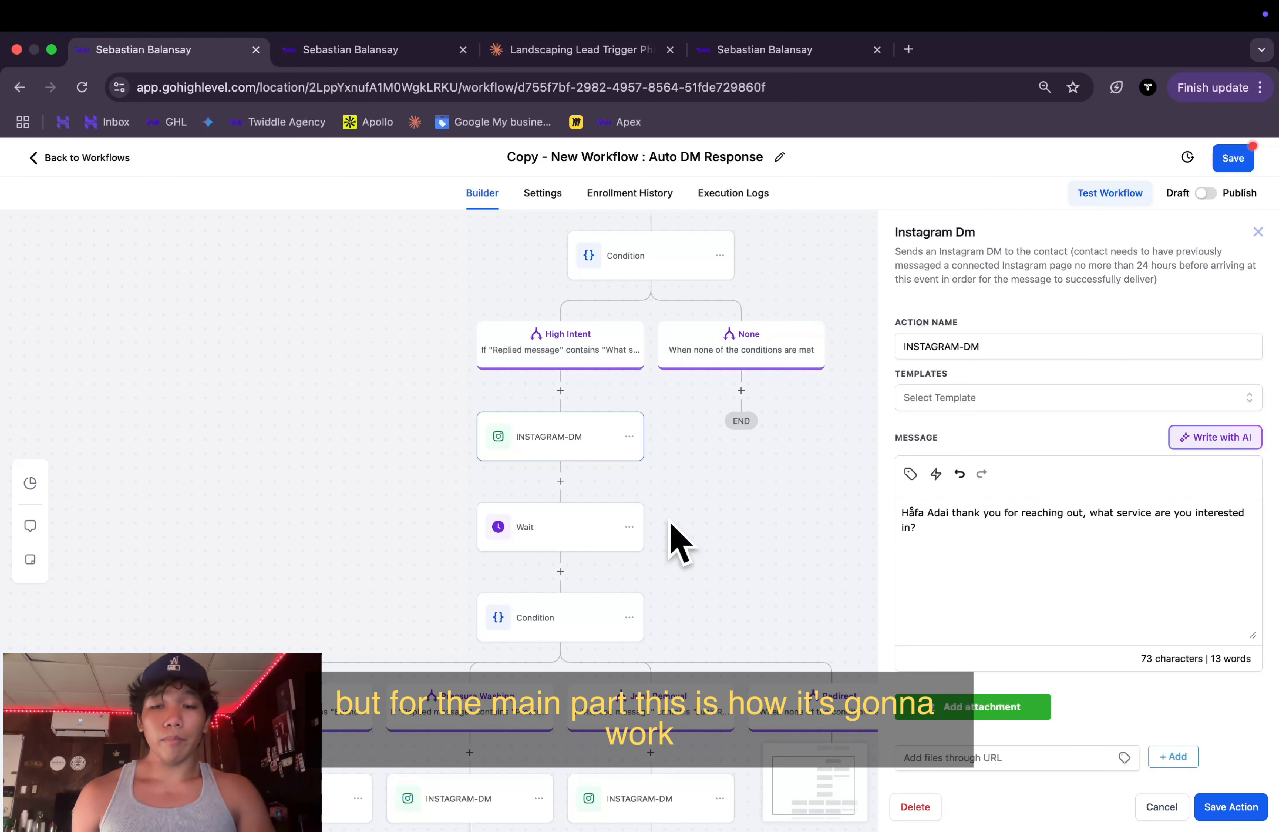
pyautogui.scroll(-1, 709, 565)
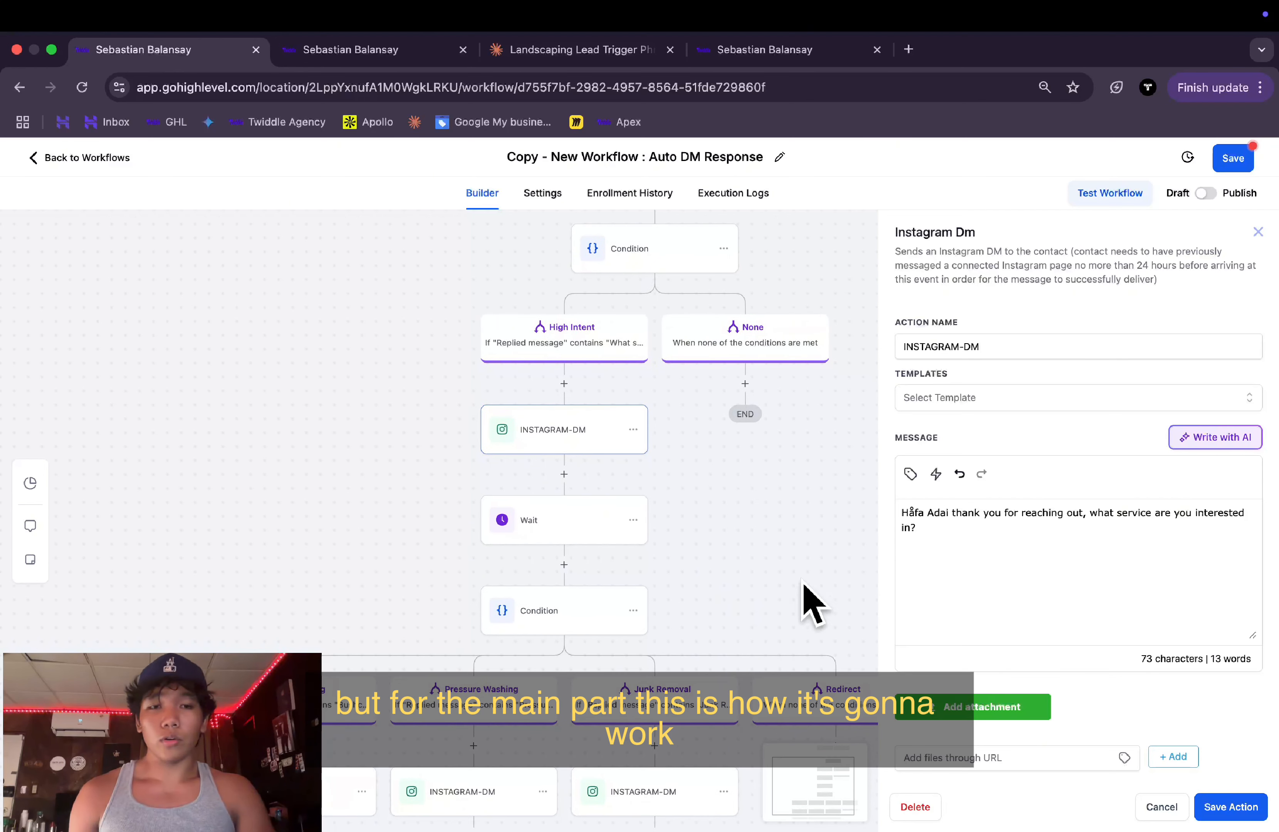
pyautogui.click(914, 522)
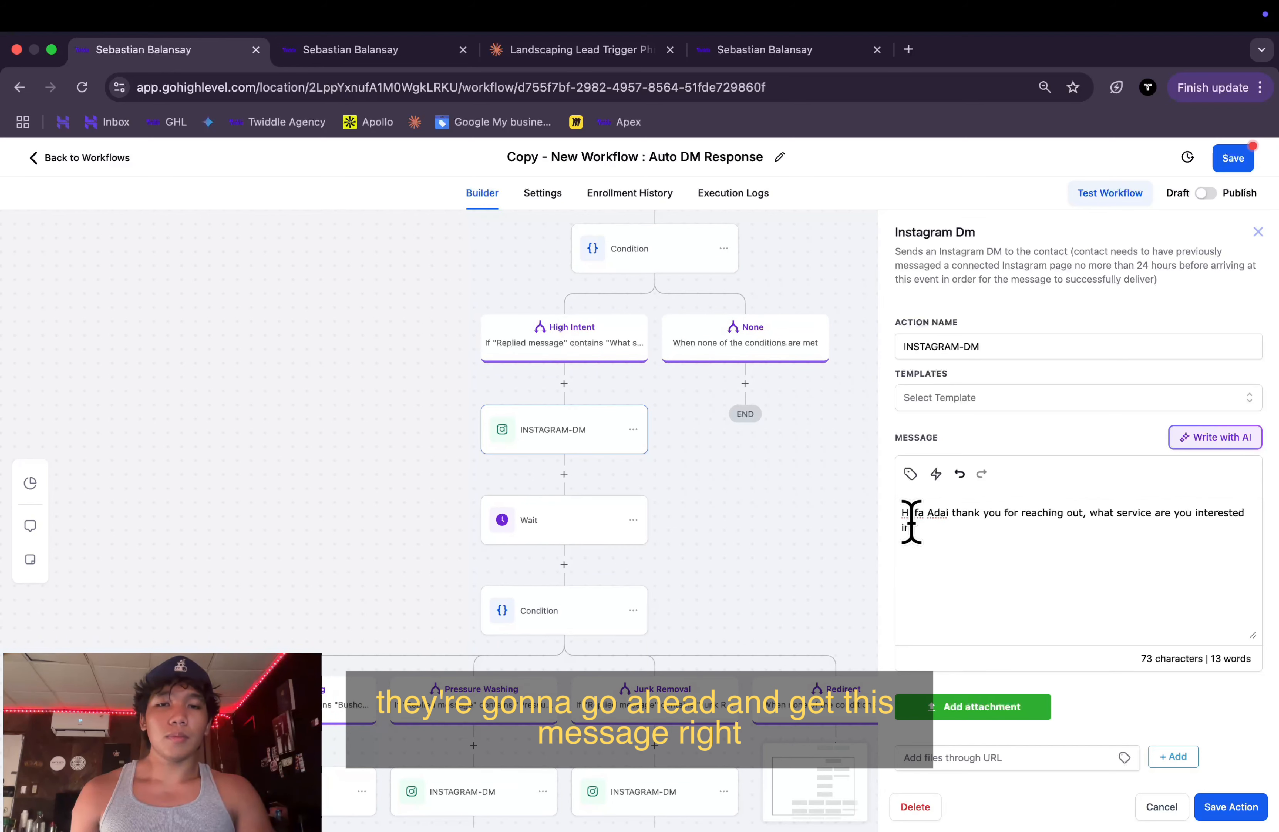
# - Open the Wait action under the High Intent branch's Instagram DM and review its settings and place in the workflow
pyautogui.scroll(-1, 793, 540)
pyautogui.click(573, 472)
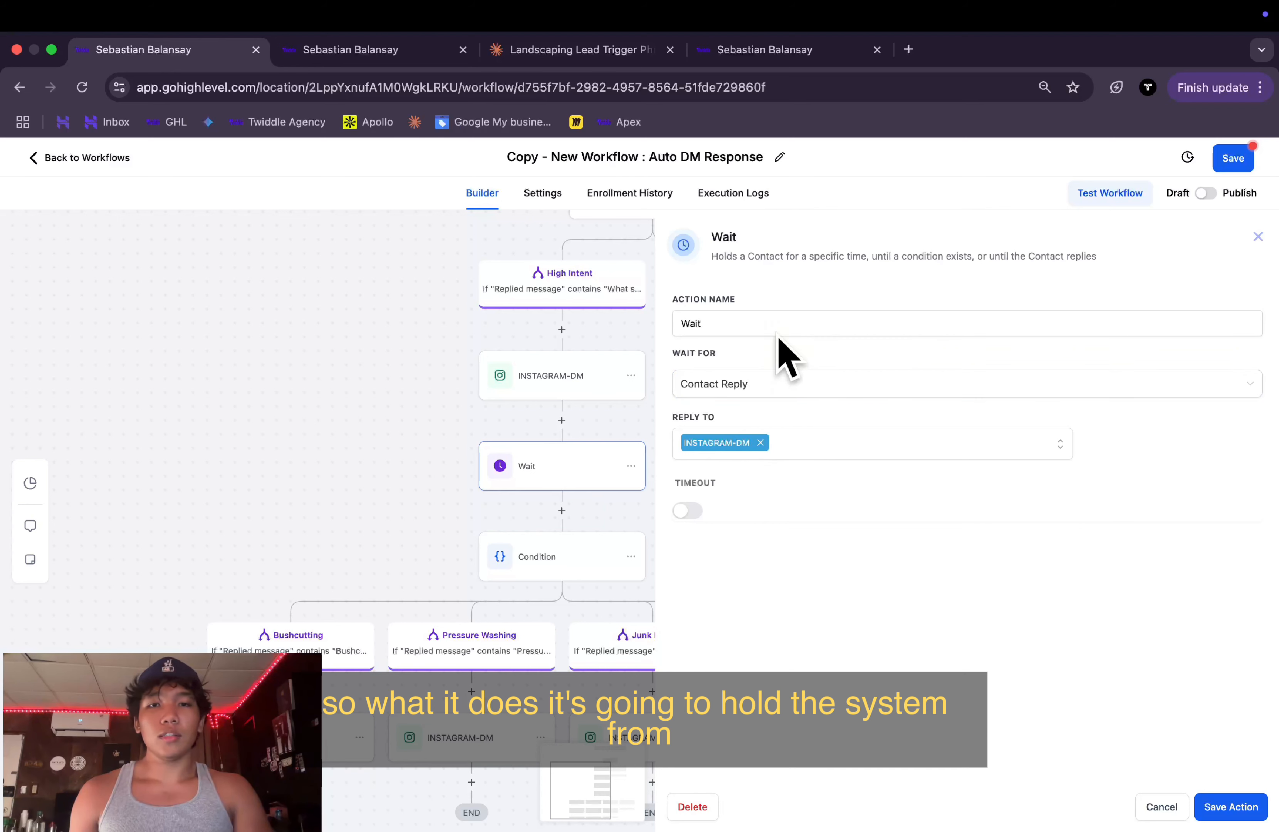
pyautogui.scroll(-1, 550, 633)
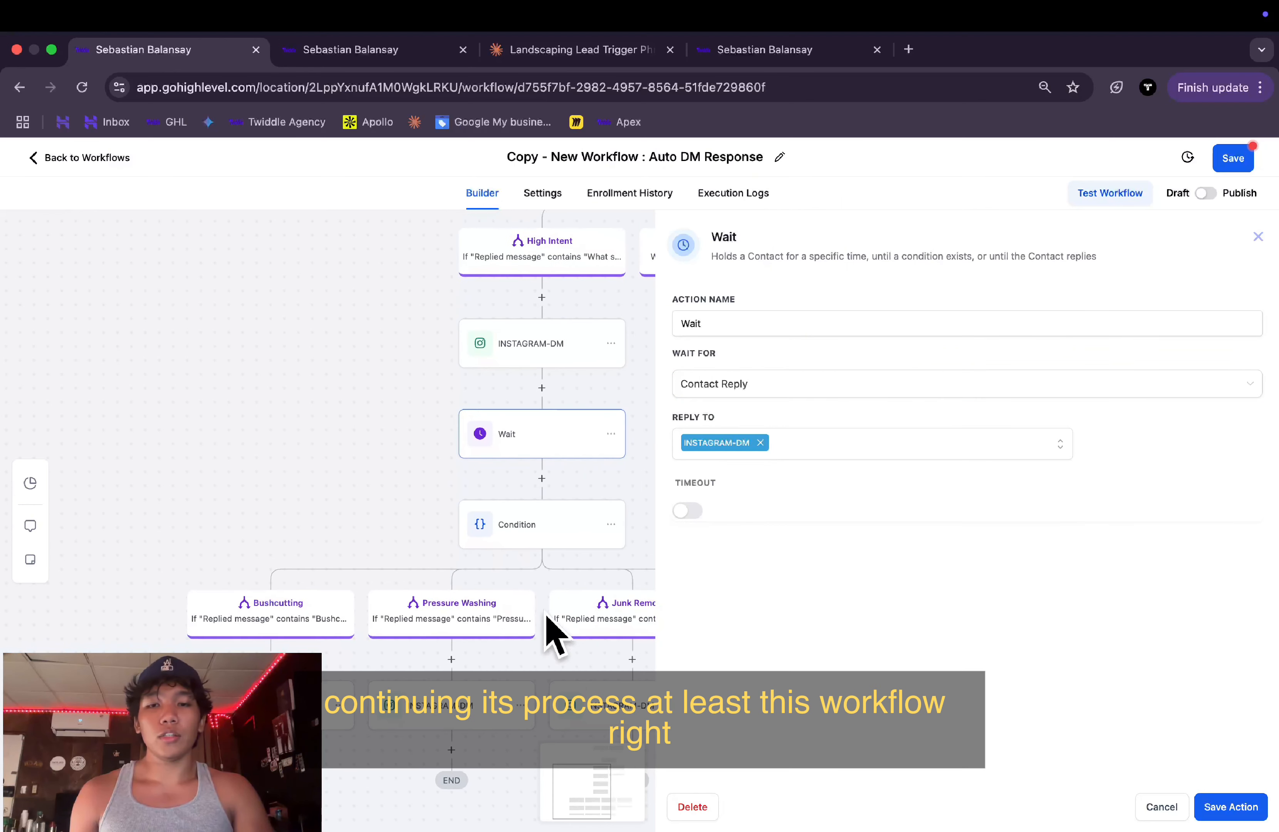
pyautogui.scroll(1, 554, 634)
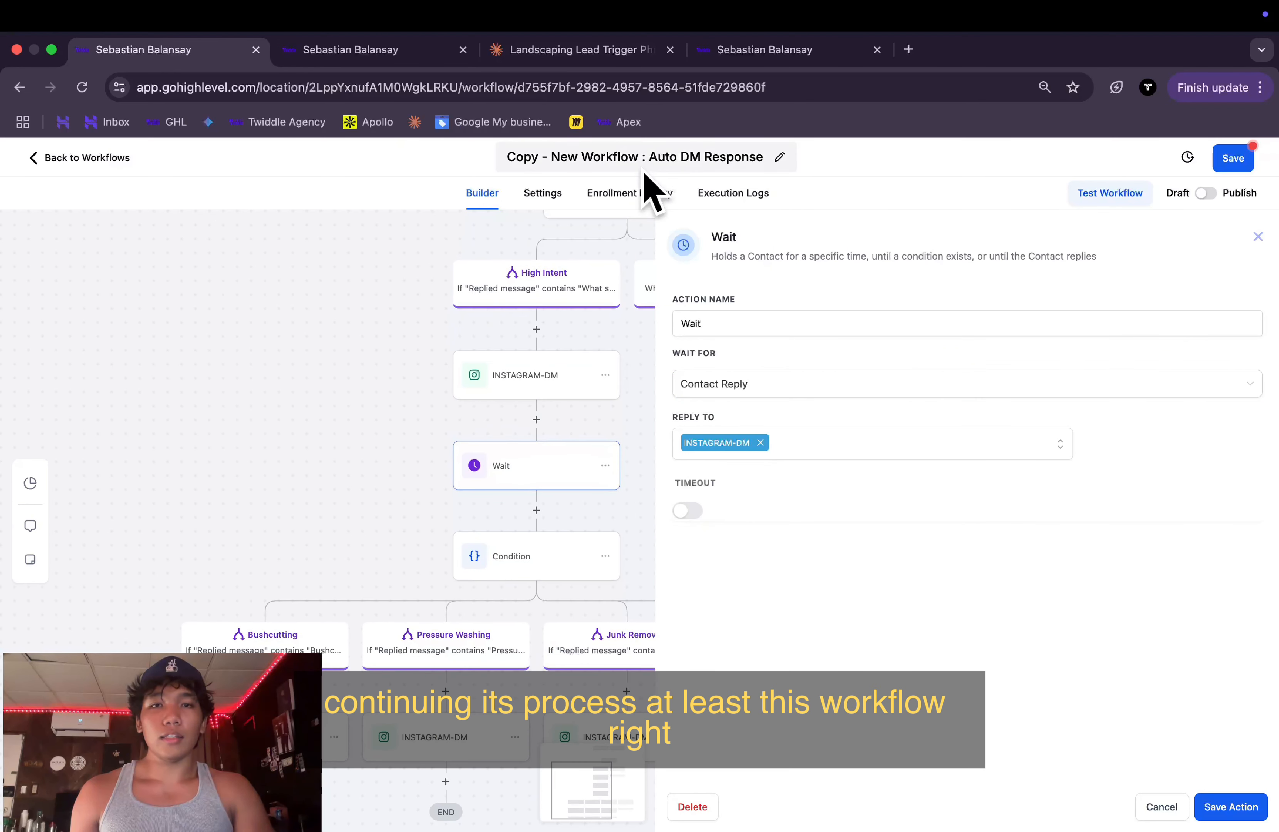
pyautogui.scroll(-1, 543, 589)
pyautogui.scroll(-1, 535, 590)
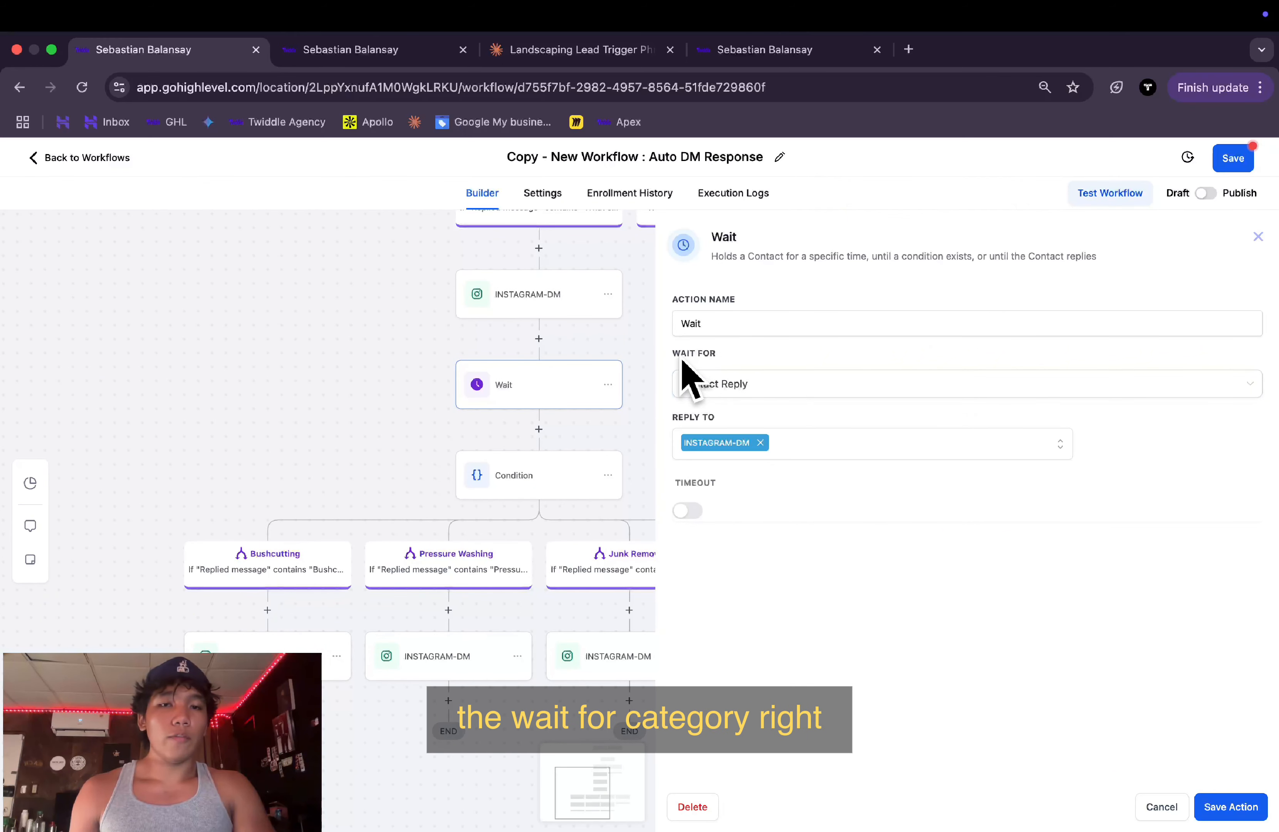
# - Inspect the Wait action's wait-for options and the reply-to choices, keeping Contact Reply and INSTAGRAM-DM selected
pyautogui.moveTo(681, 354); pyautogui.dragTo(702, 352)
pyautogui.click(712, 382)
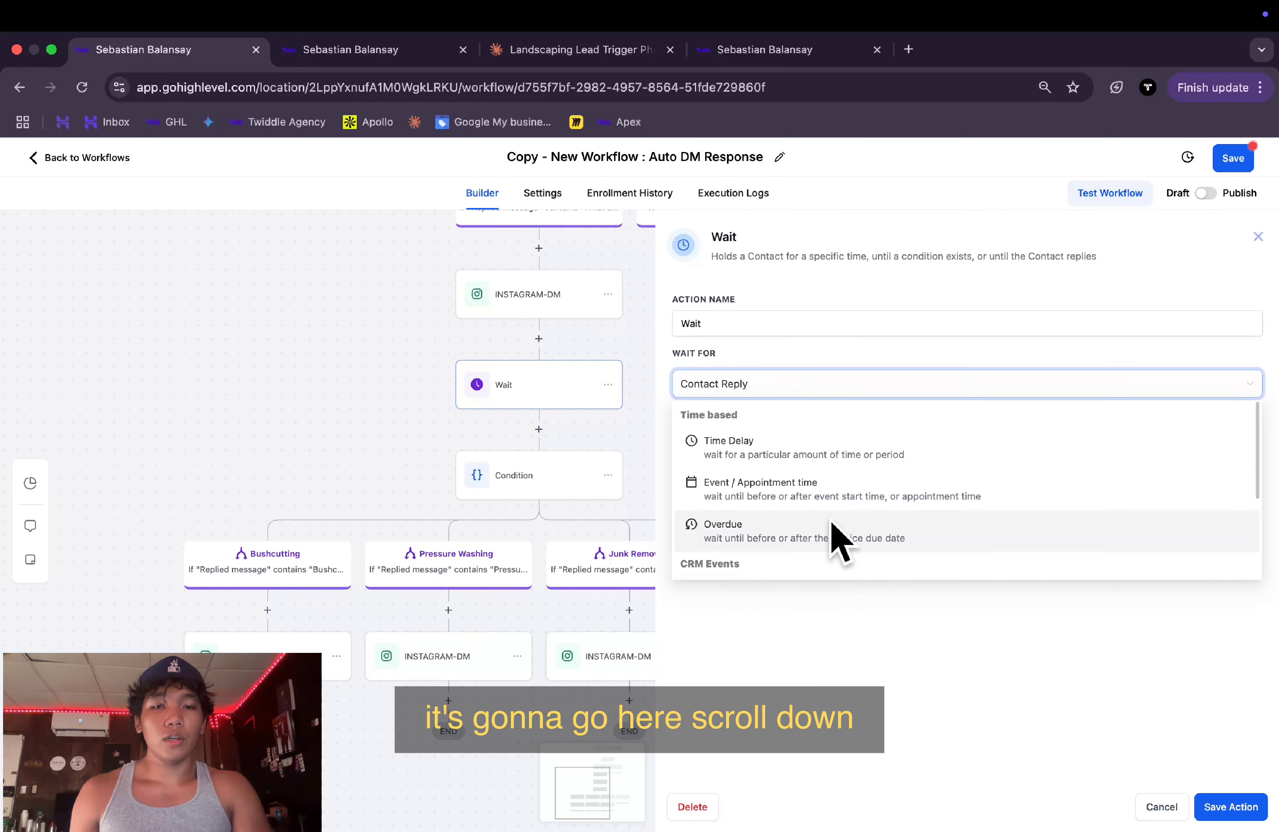
pyautogui.scroll(-2, 831, 535)
pyautogui.click(802, 614)
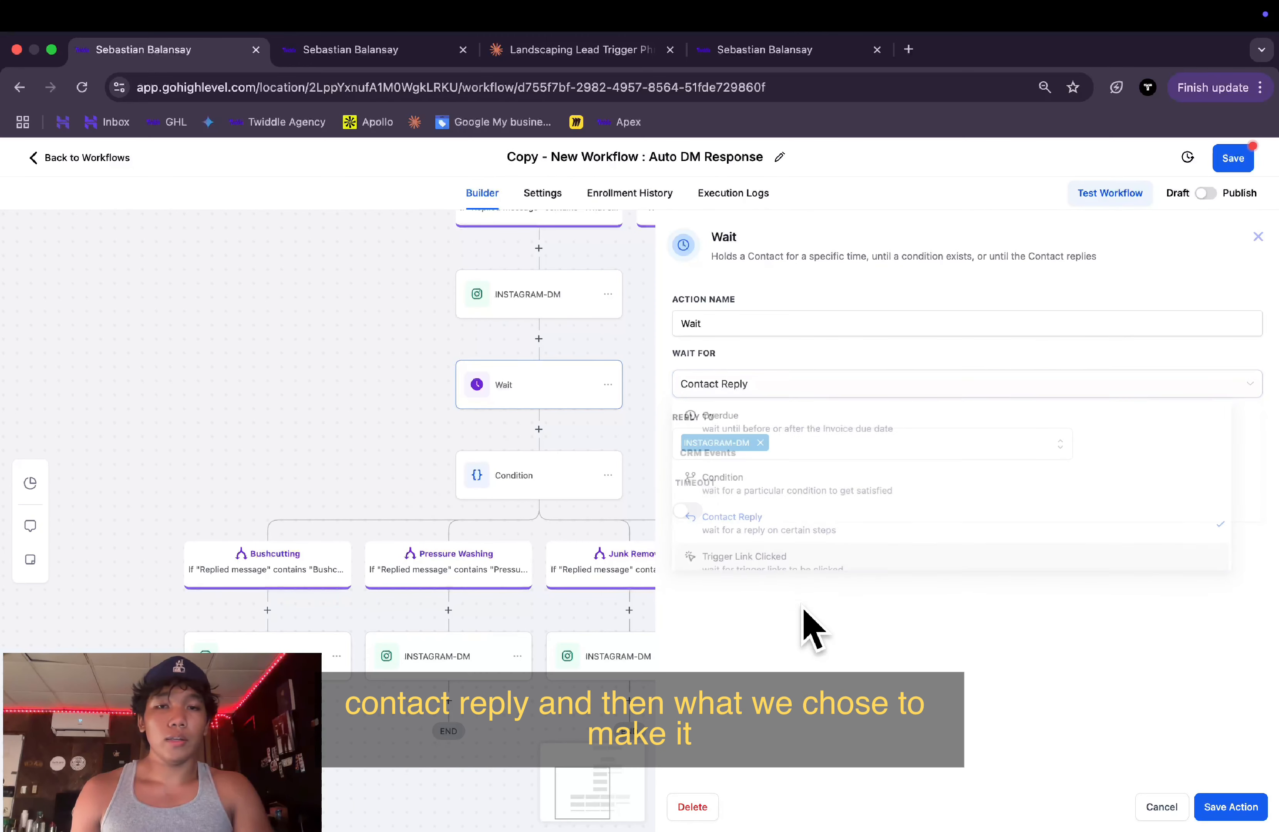
pyautogui.click(780, 443)
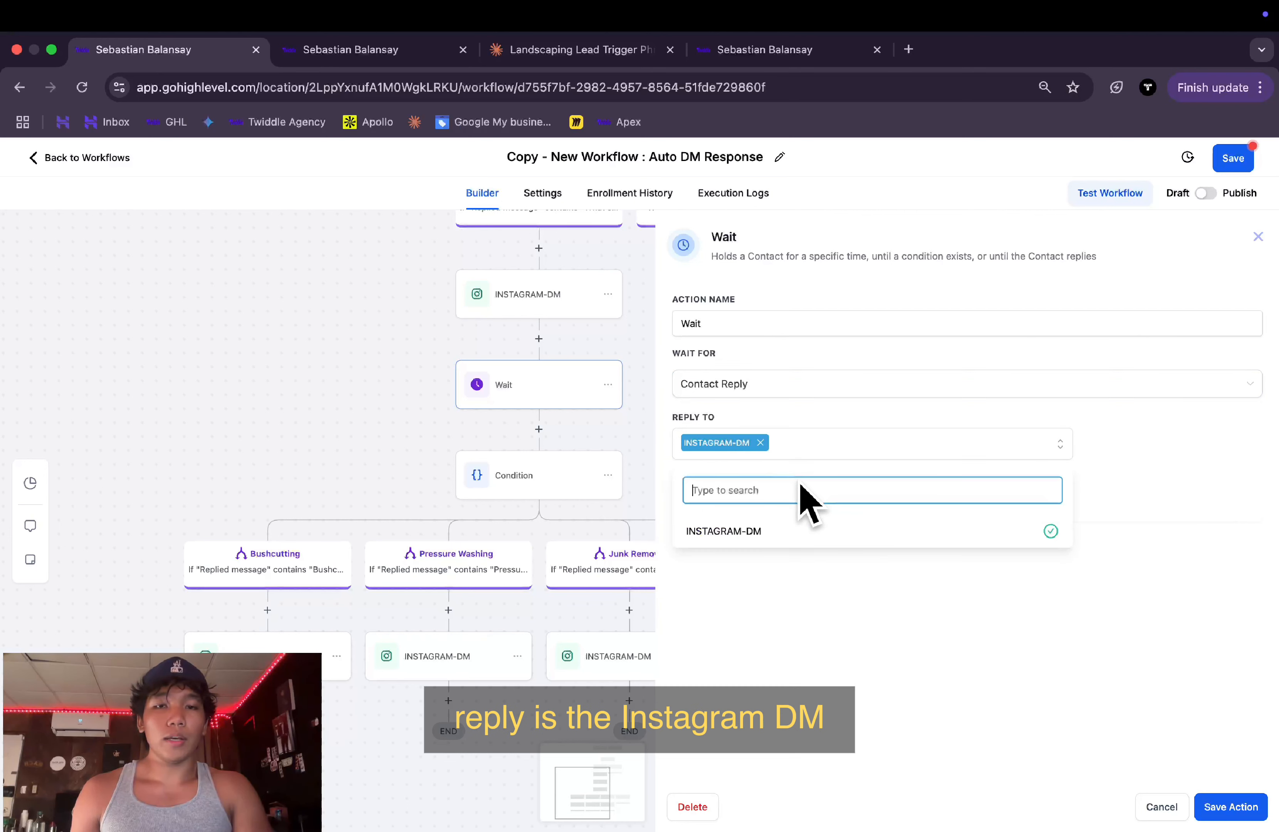
pyautogui.click(860, 600)
pyautogui.scroll(-3, 482, 475)
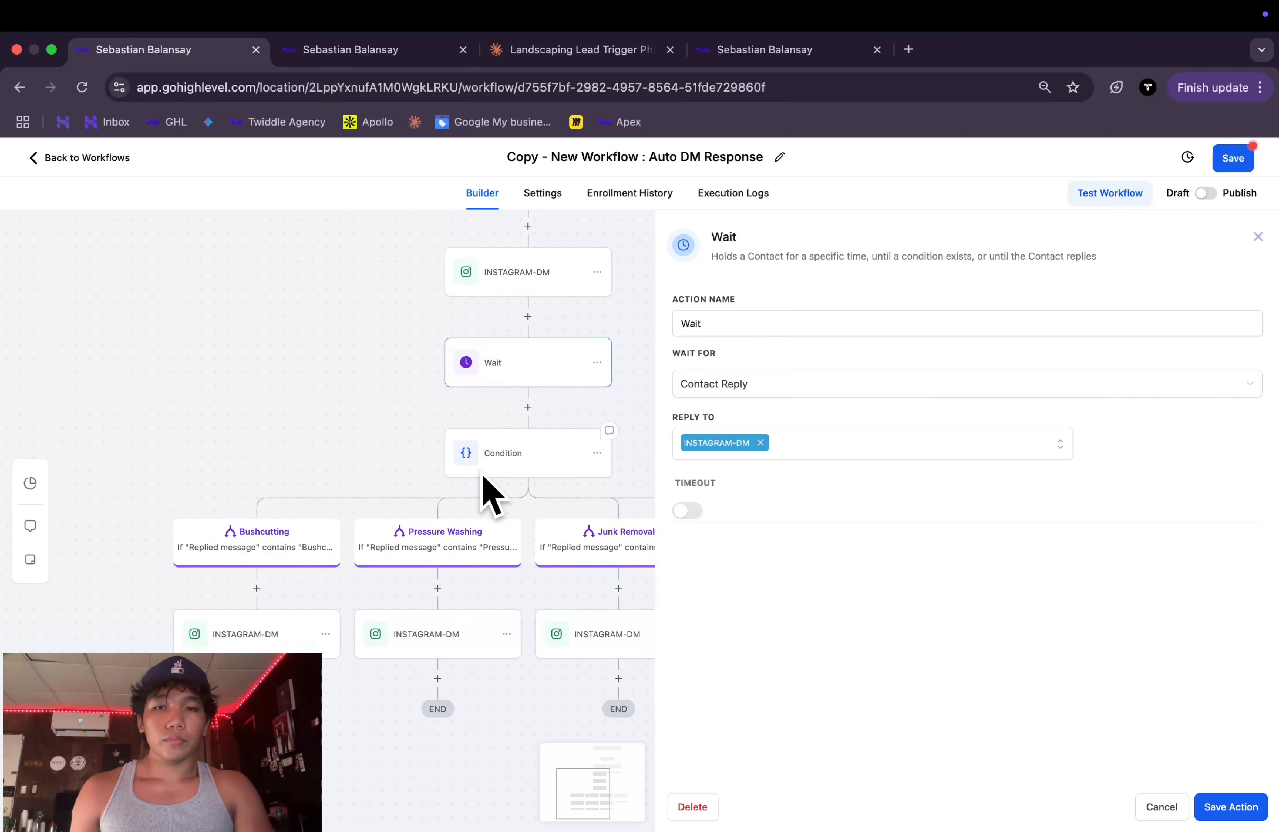
pyautogui.scroll(-2, 492, 492)
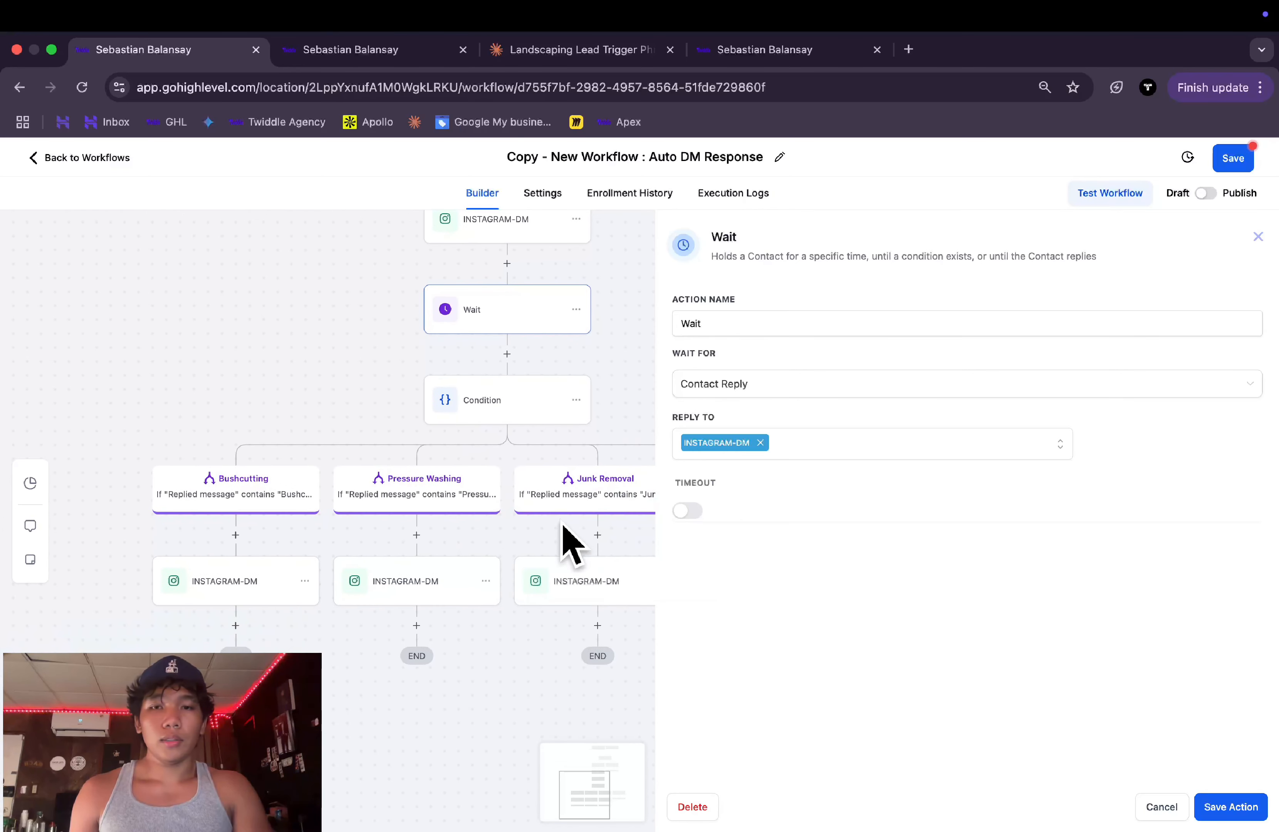
# - Switch the Wait action's timeout on and back off, confirm deleting the timeout branch, and close the settings without saving
pyautogui.click(687, 511)
pyautogui.click(686, 511)
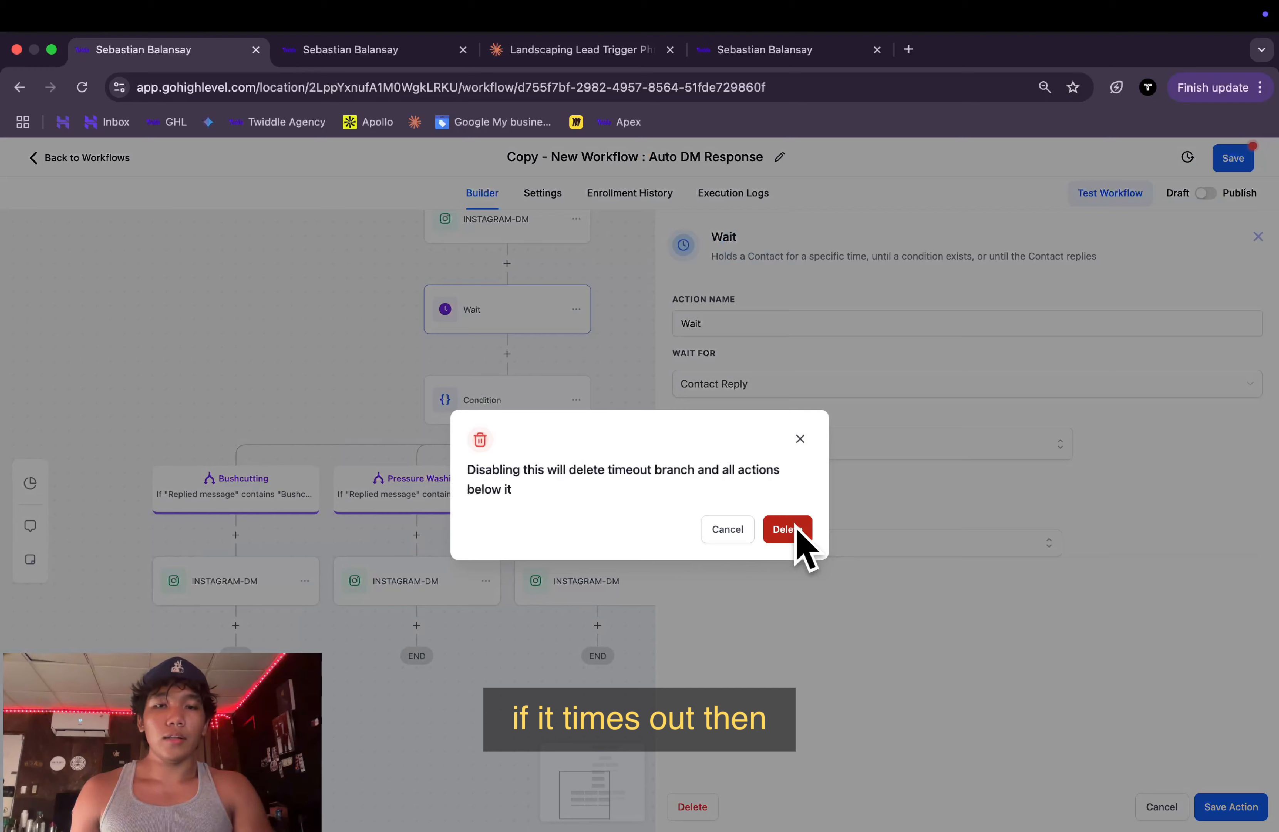
pyautogui.click(787, 530)
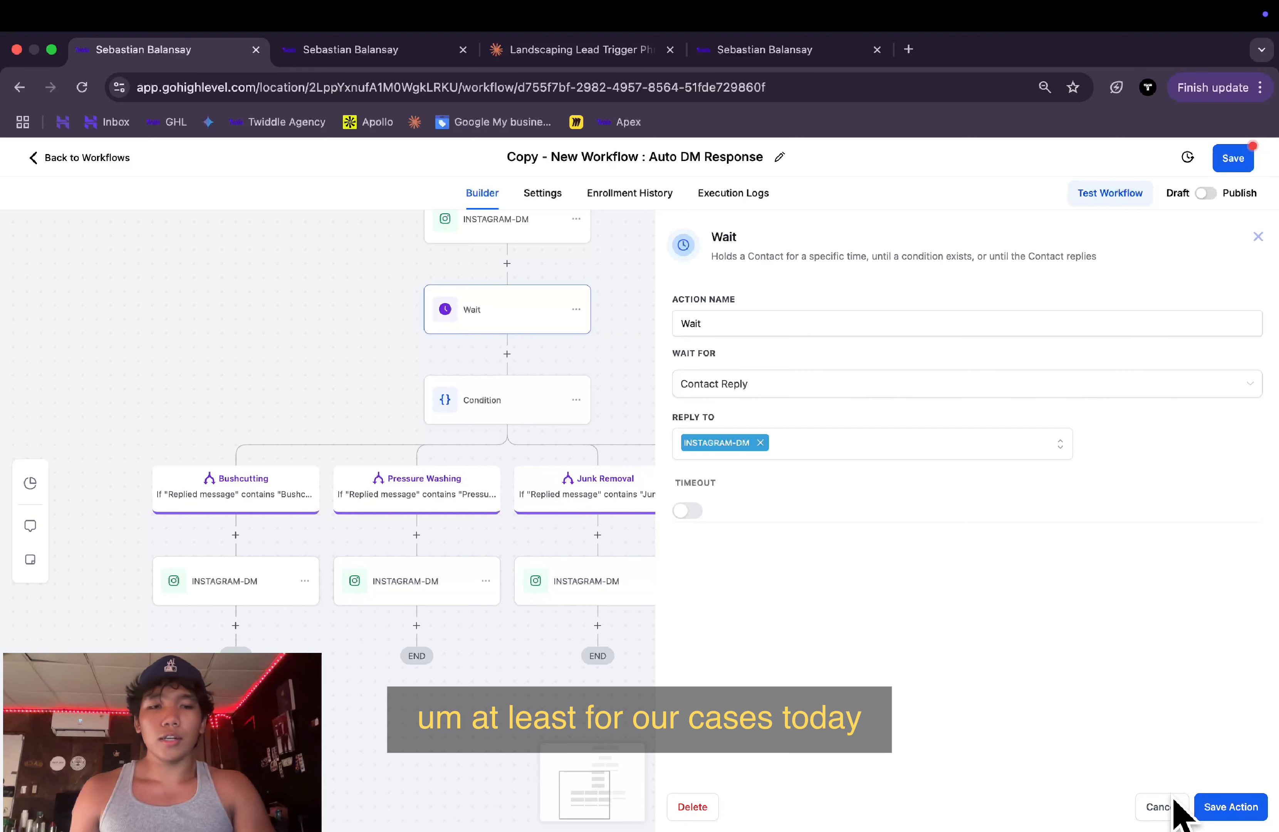
pyautogui.click(1166, 808)
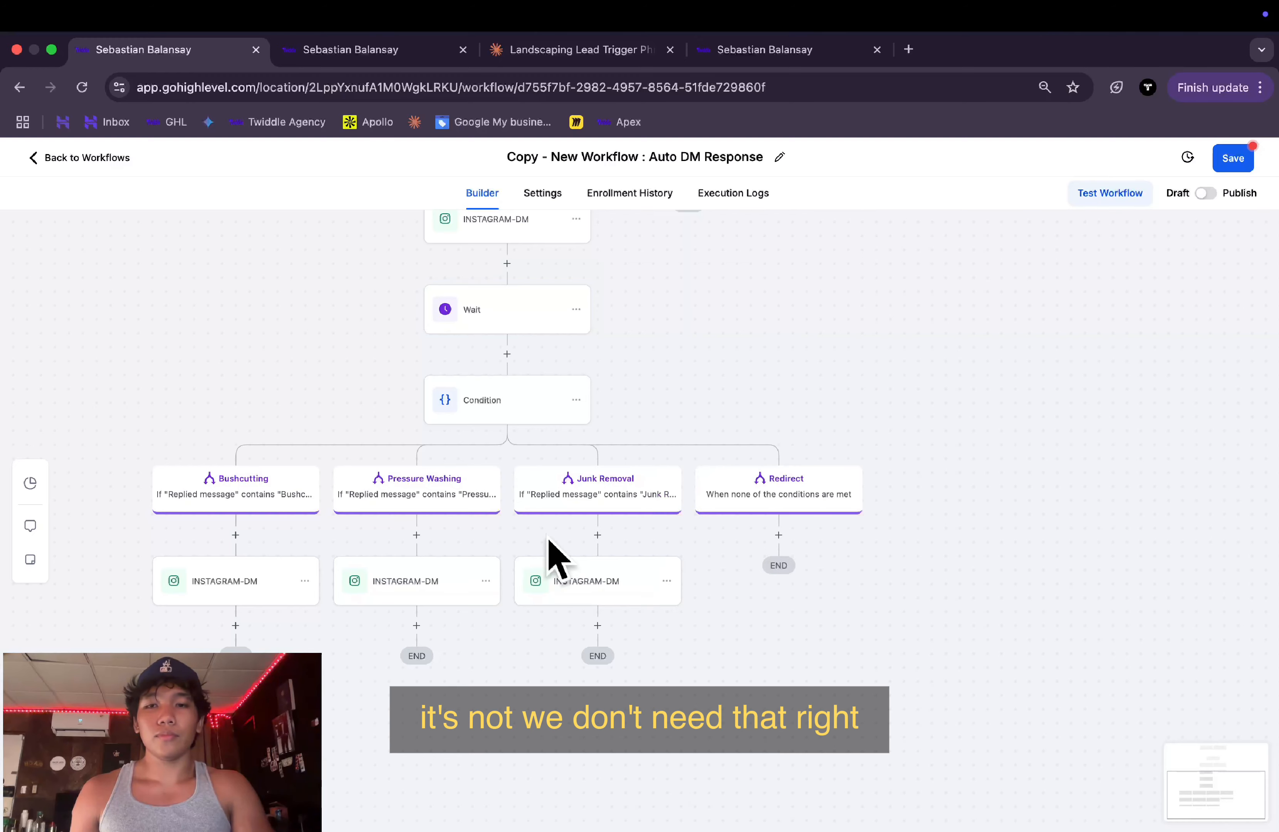
# - Look over the service branches below the second Condition and read the Instagram DM message under Bushcutting
pyautogui.scroll(-1, 528, 551)
pyautogui.hscroll(-2, 556, 535)
pyautogui.scroll(-1, 557, 535)
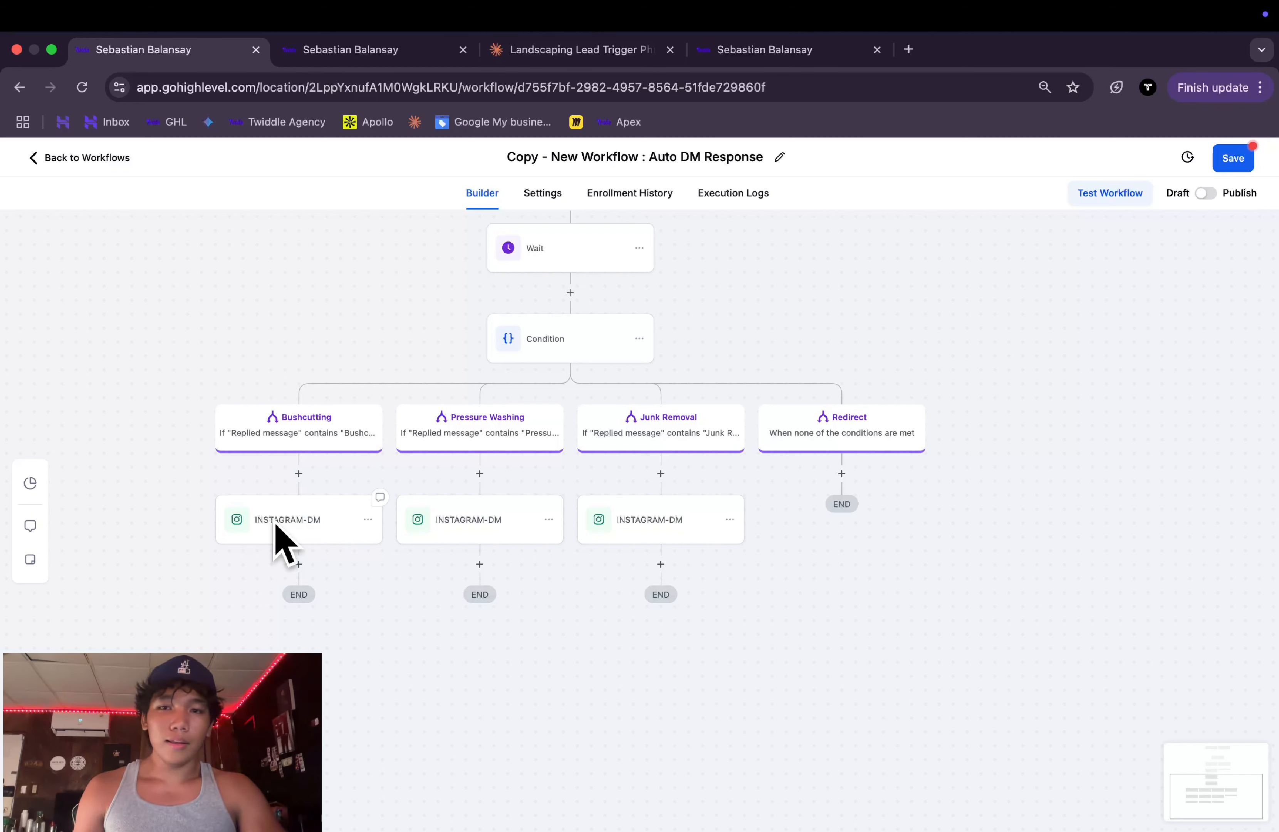
pyautogui.hscroll(1, 297, 520)
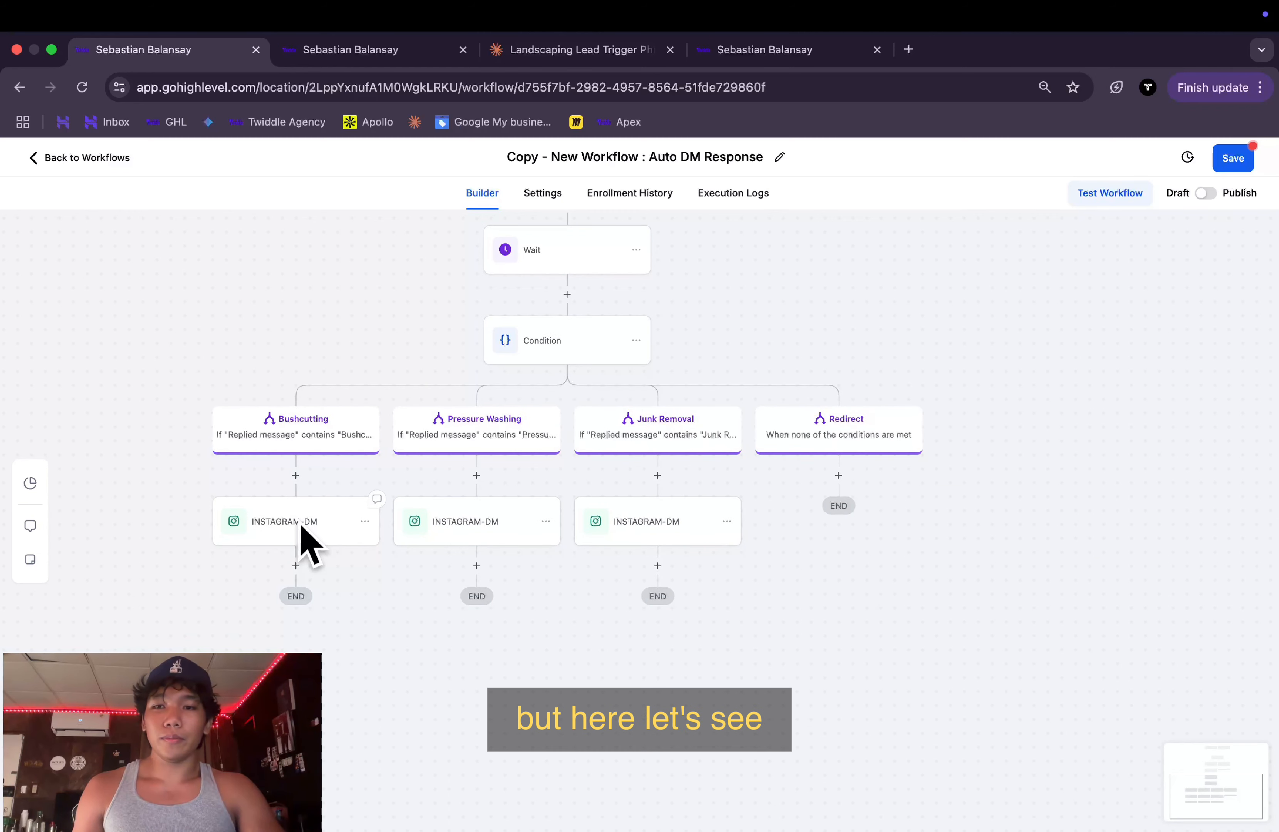
pyautogui.click(300, 525)
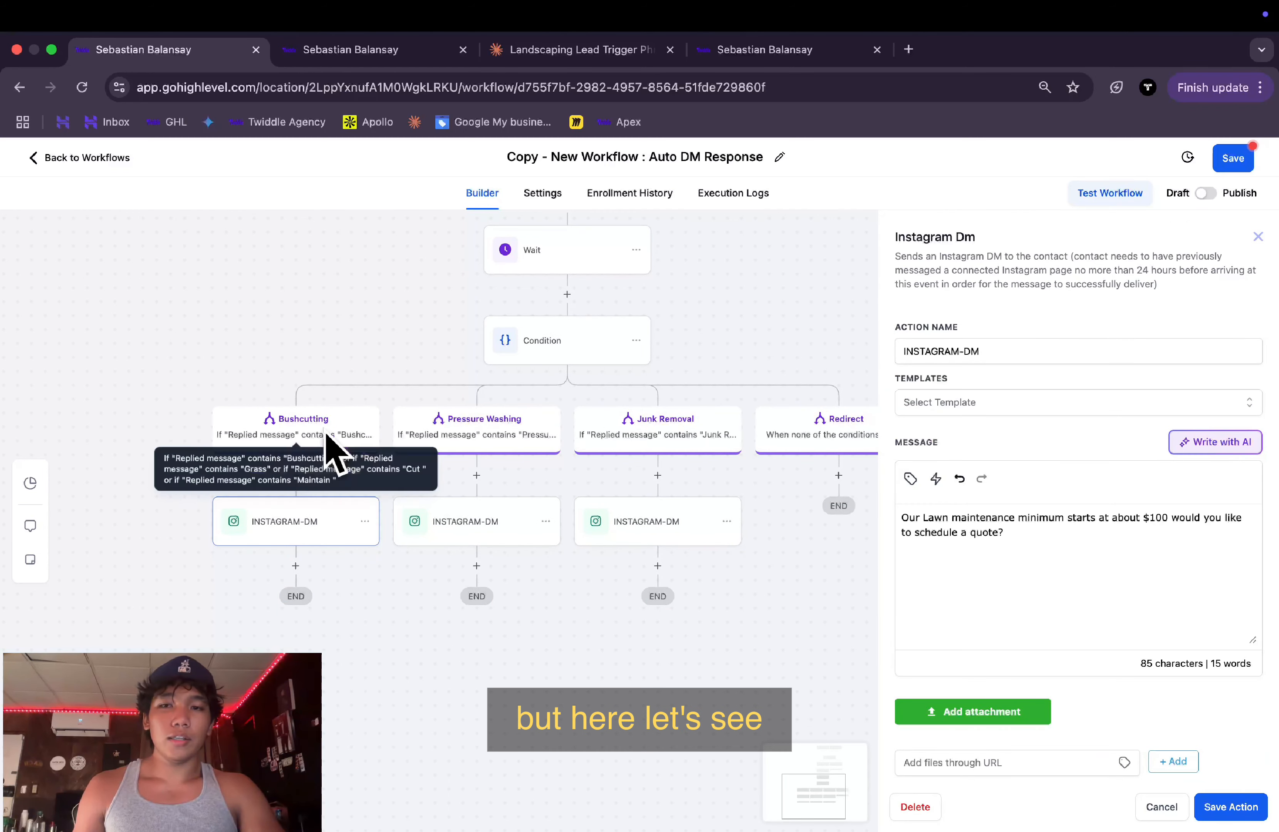
# - Examine the replied-message keywords of the Bushcutting branch in the second Condition
pyautogui.click(333, 448)
pyautogui.scroll(-2, 940, 622)
pyautogui.scroll(-3, 941, 648)
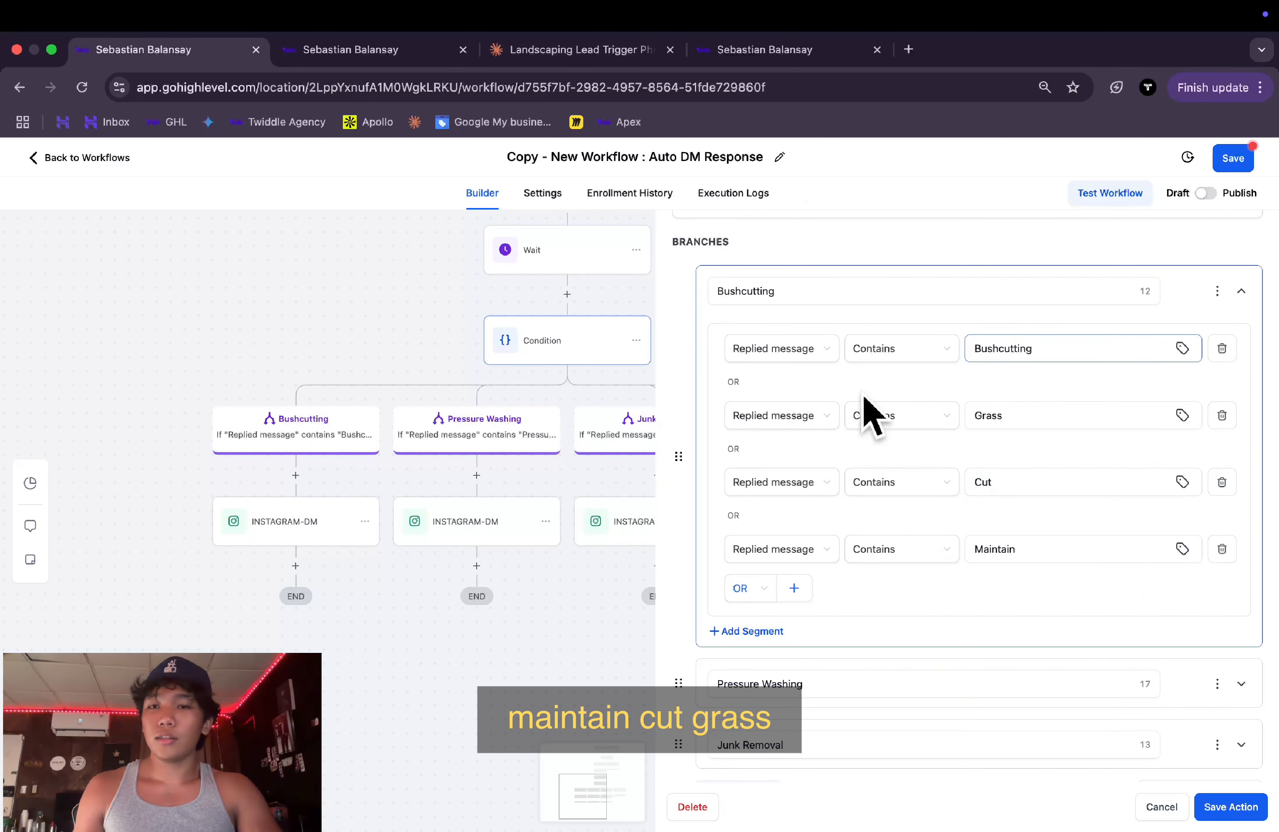
pyautogui.scroll(-3, 862, 408)
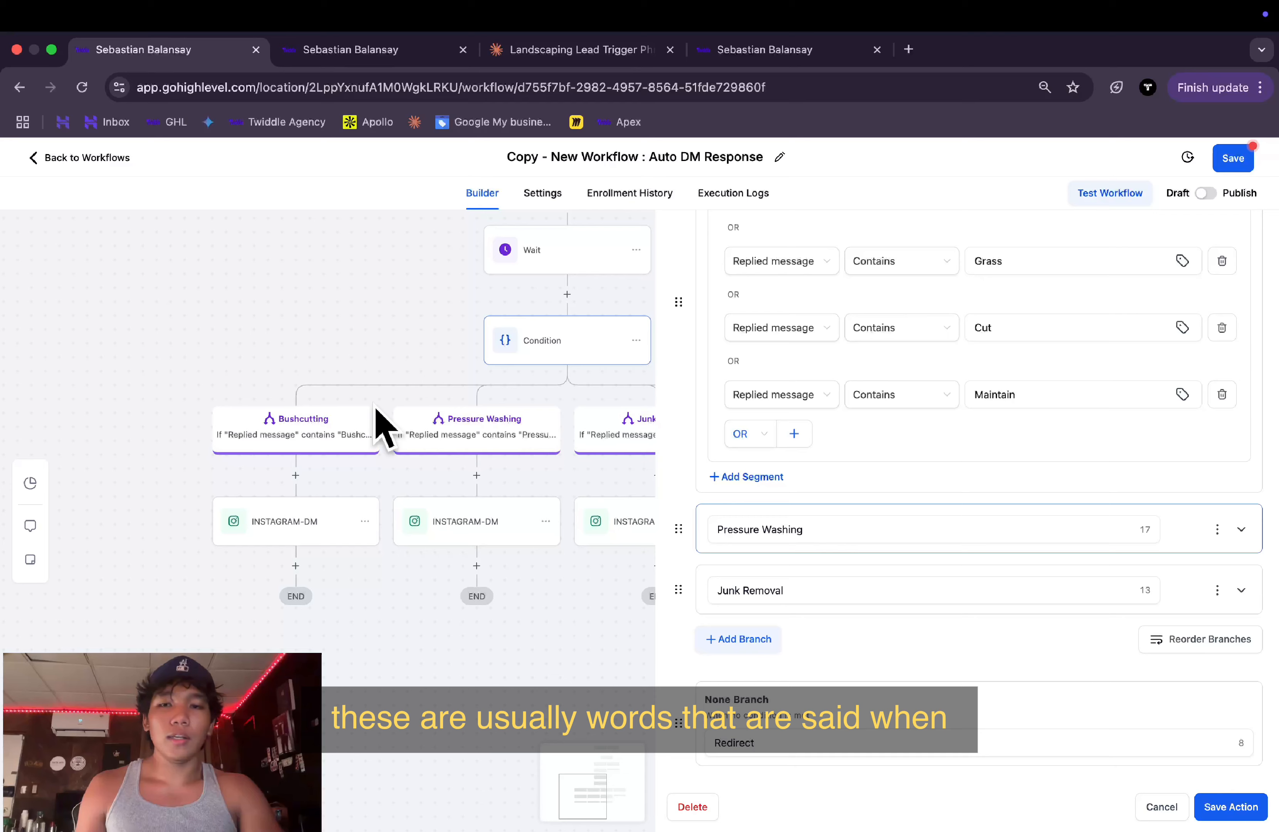
pyautogui.hscroll(3, 378, 427)
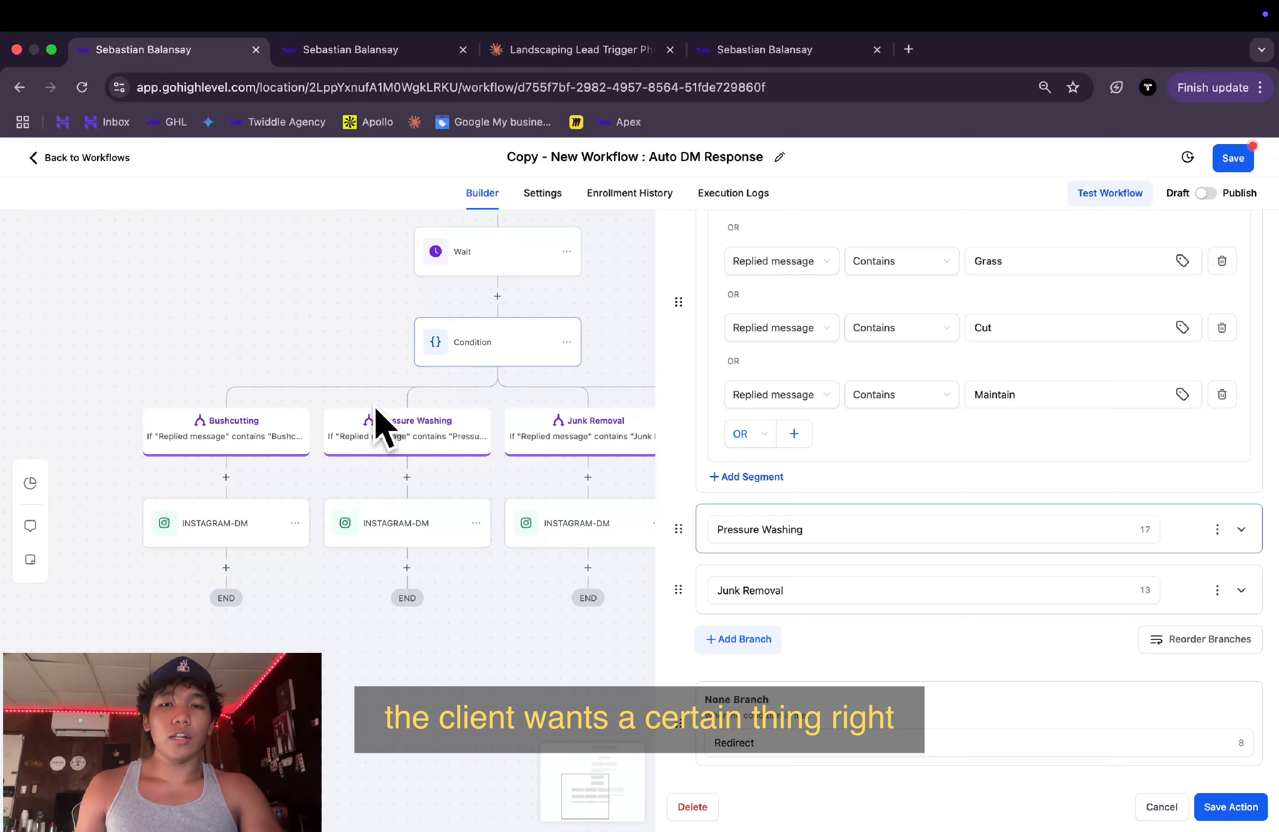
# - Expand the Pressure Washing branch of the second Condition and examine its replied-message keywords
pyautogui.click(1243, 532)
pyautogui.scroll(-1, 937, 685)
pyautogui.scroll(-2, 948, 680)
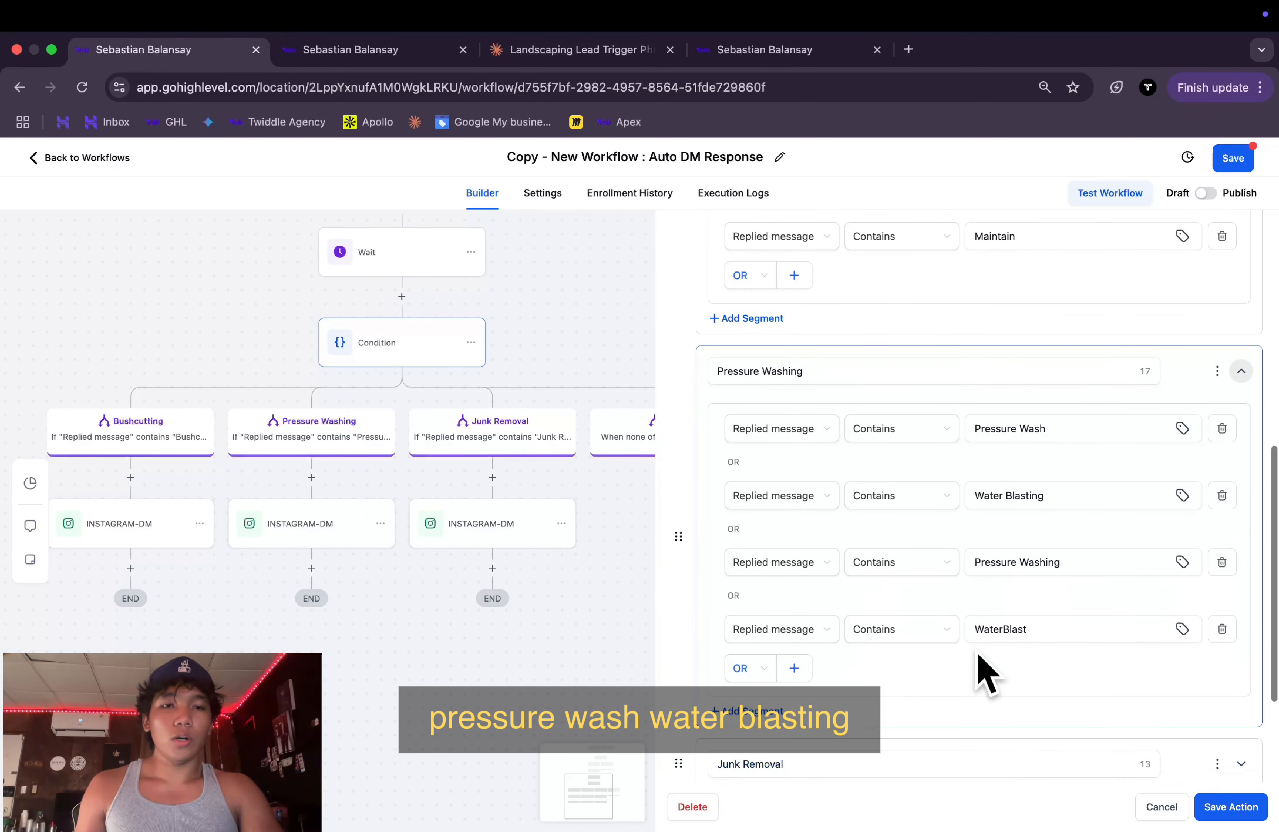
pyautogui.scroll(-2, 1022, 537)
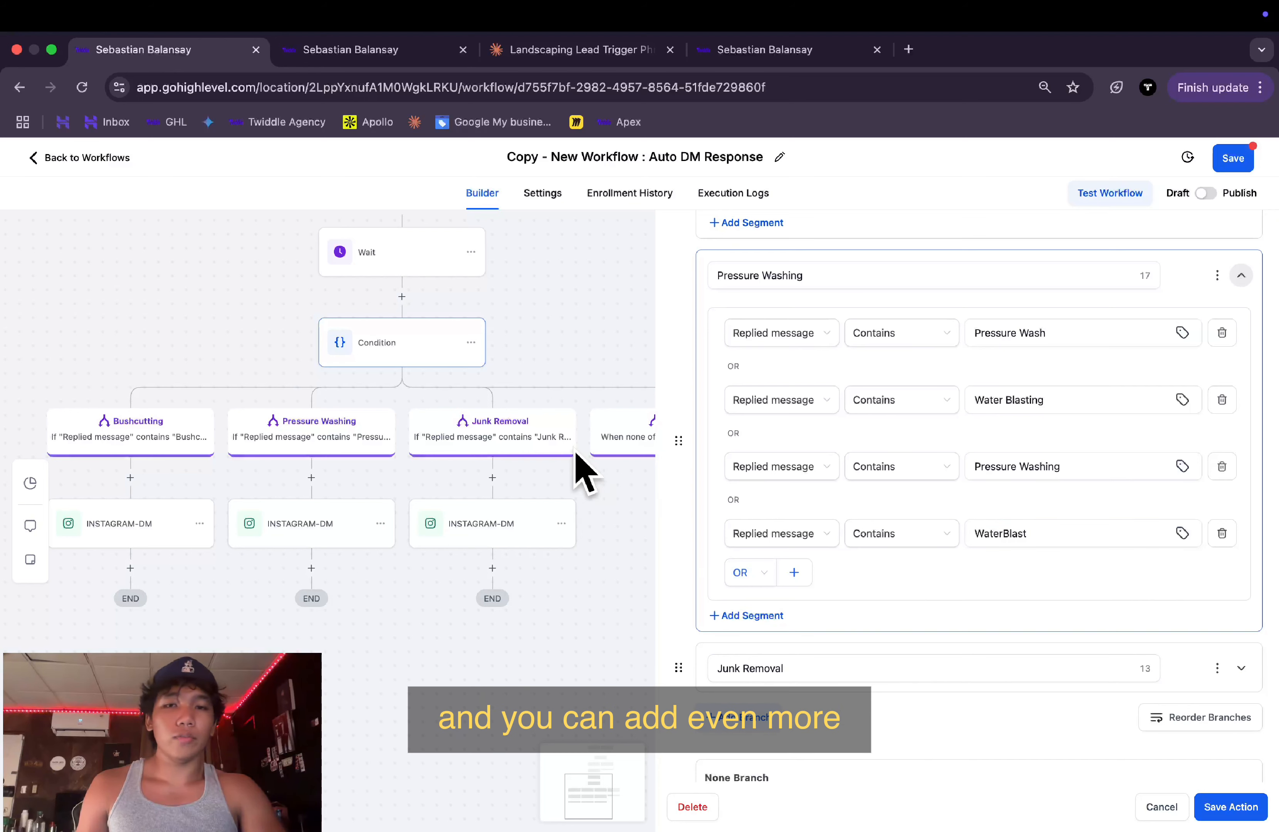
pyautogui.scroll(-1, 545, 537)
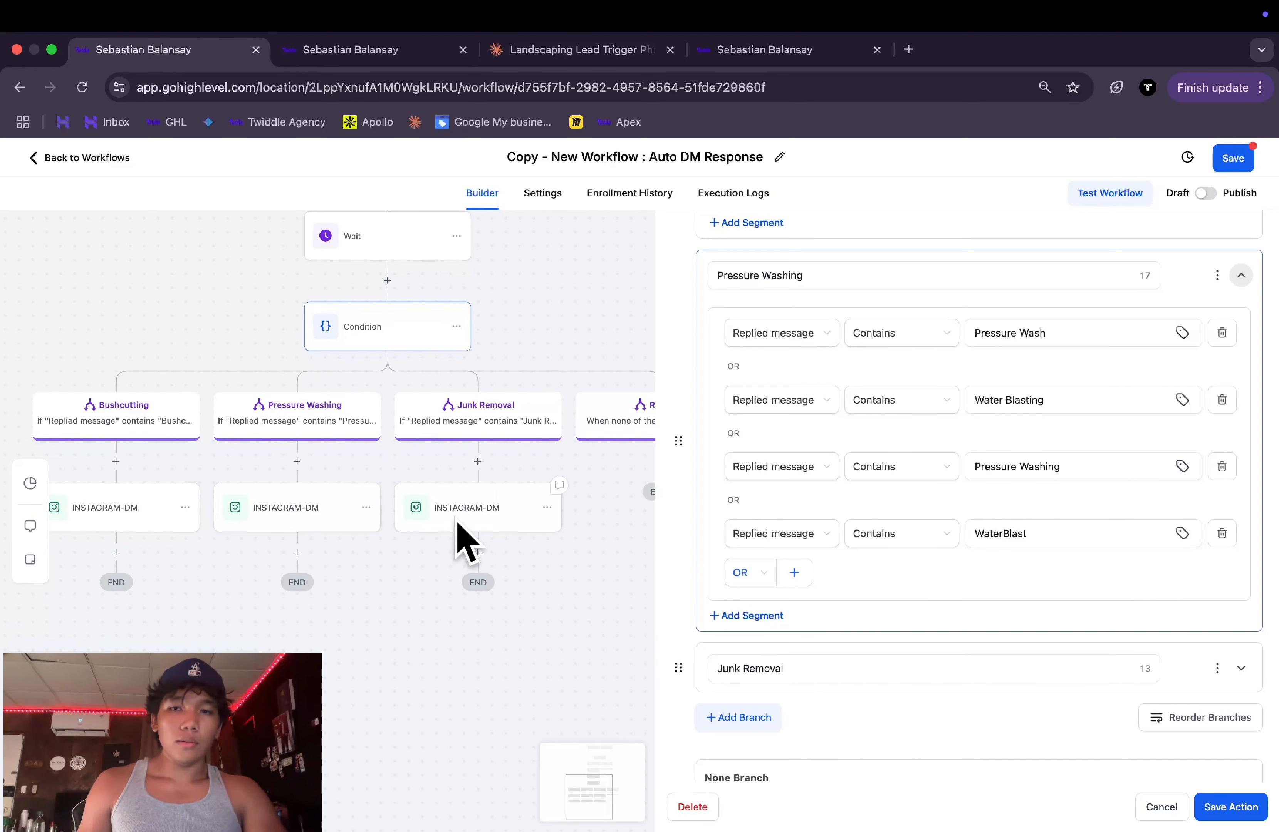
pyautogui.hscroll(-2, 457, 521)
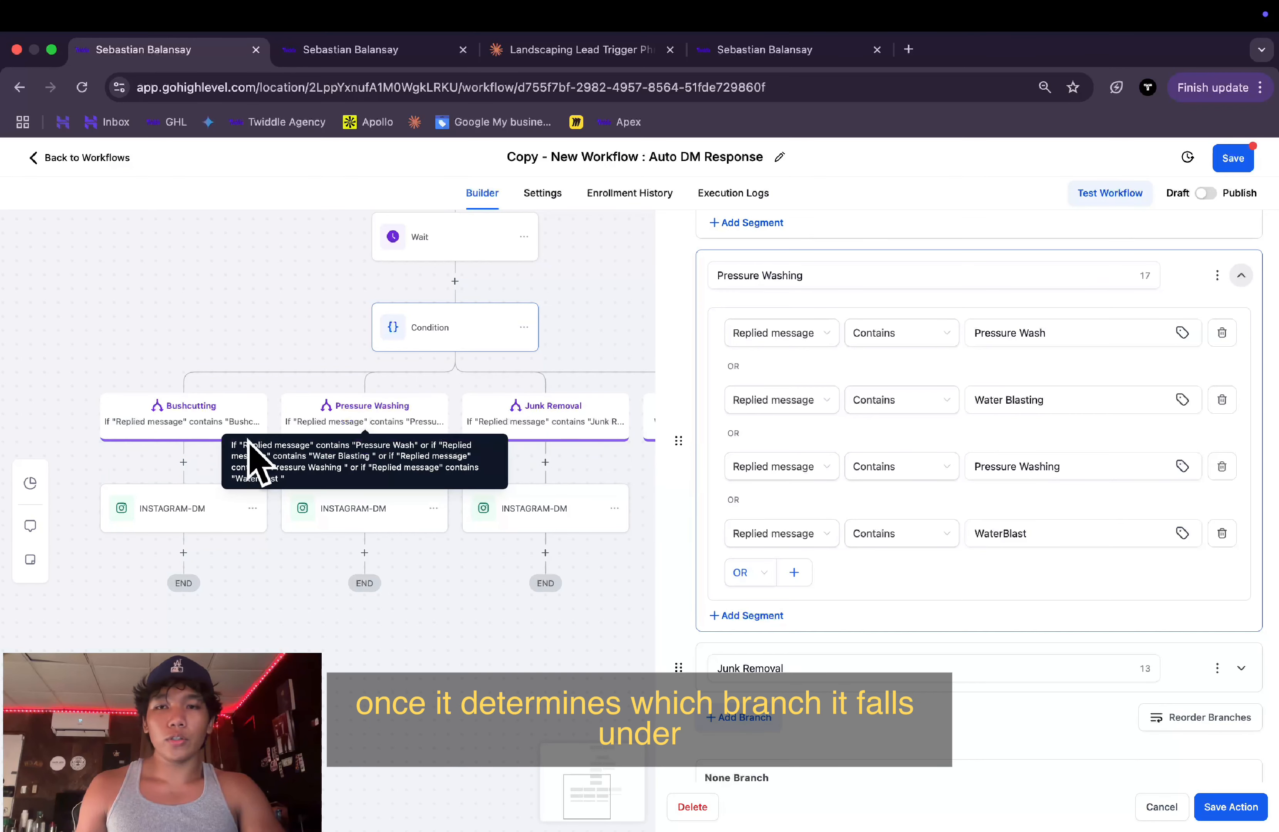
# - Reopen the Instagram DM message under Bushcutting and review the whole workflow layout around it
pyautogui.click(191, 530)
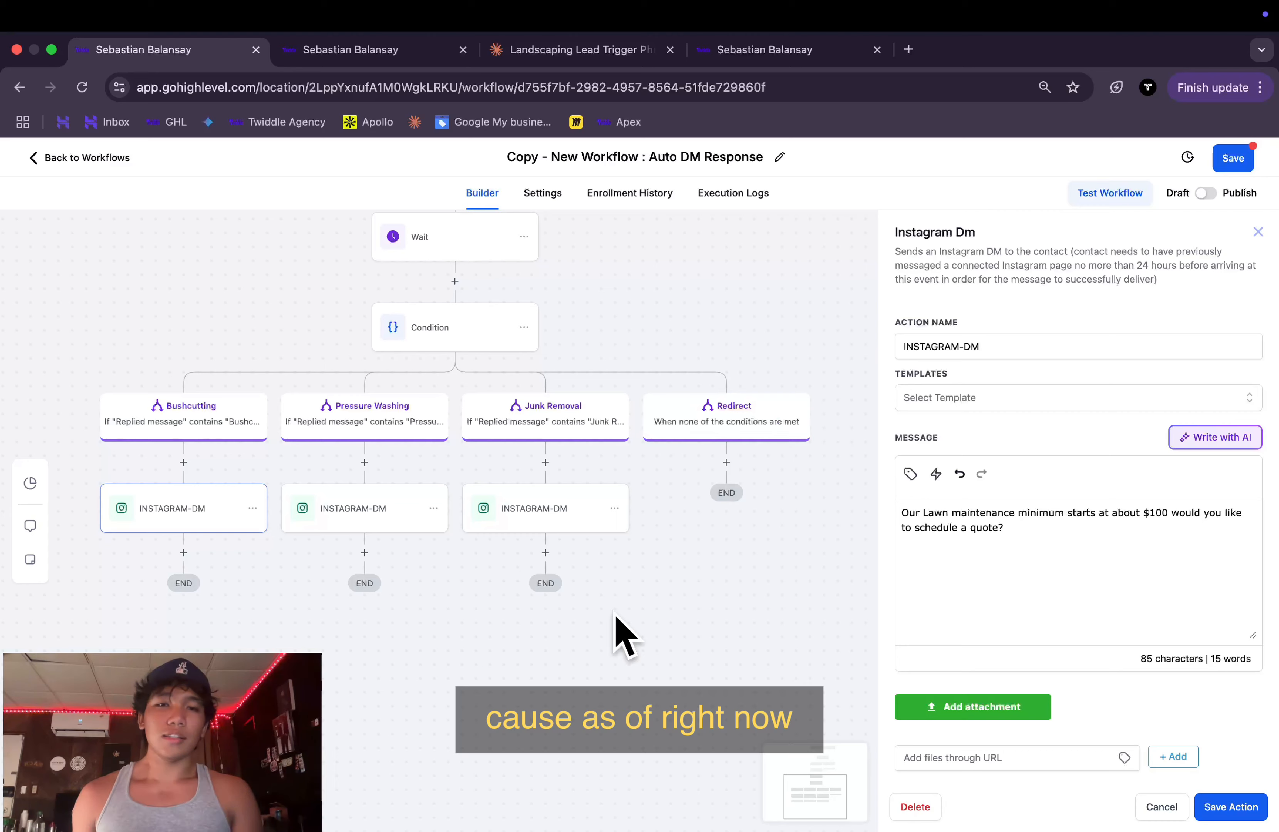
pyautogui.scroll(3, 622, 634)
pyautogui.scroll(3, 622, 634)
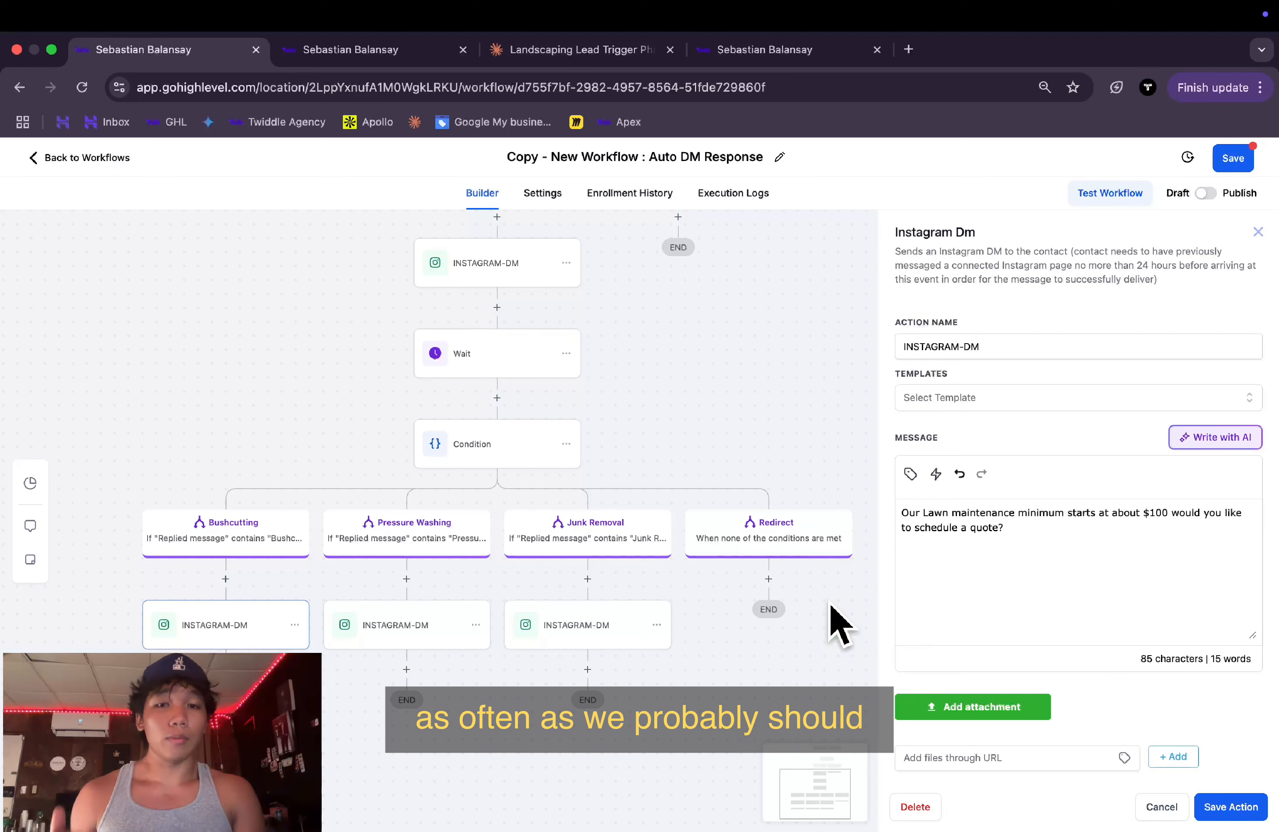
pyautogui.scroll(-4, 638, 435)
pyautogui.scroll(4, 638, 436)
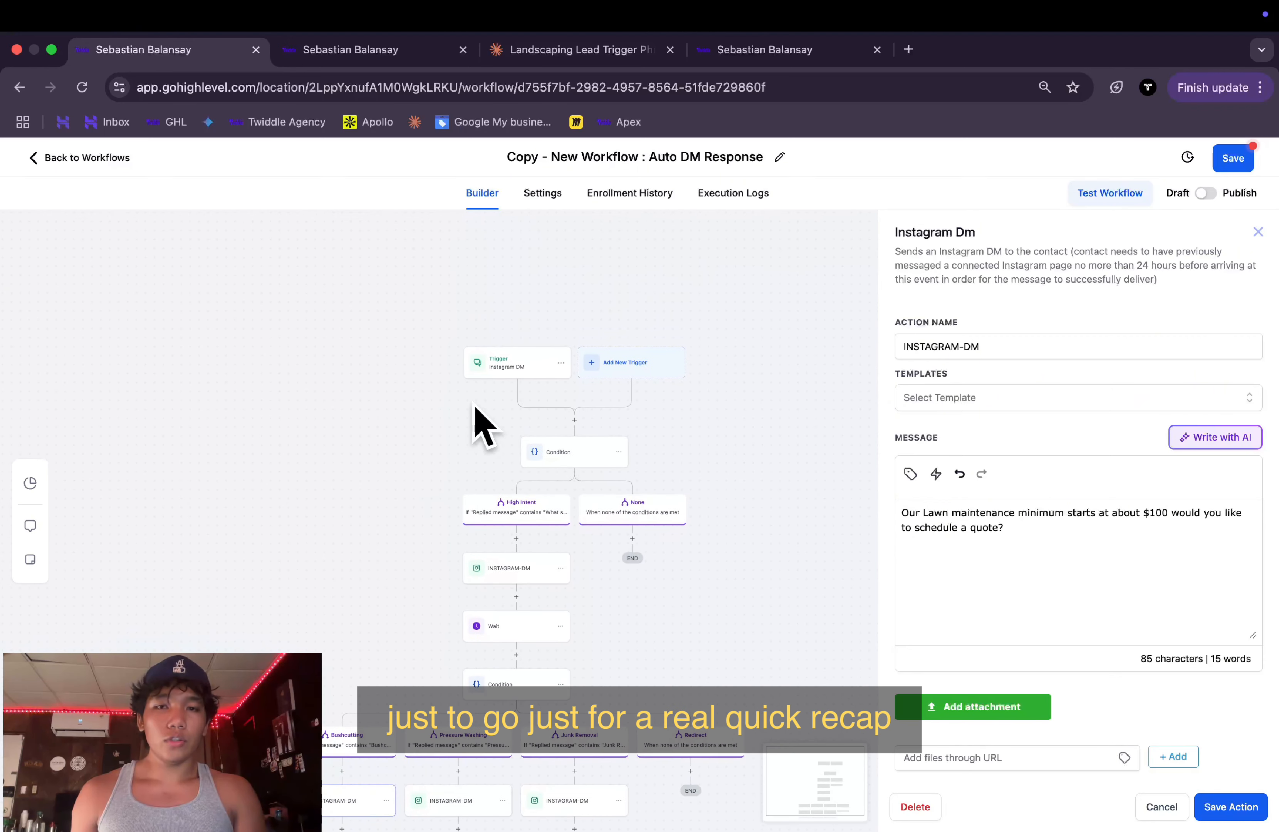
# - Inspect the workflow trigger at the start of the flow and its reply channel filter
pyautogui.scroll(5, 474, 406)
pyautogui.scroll(-5, 474, 406)
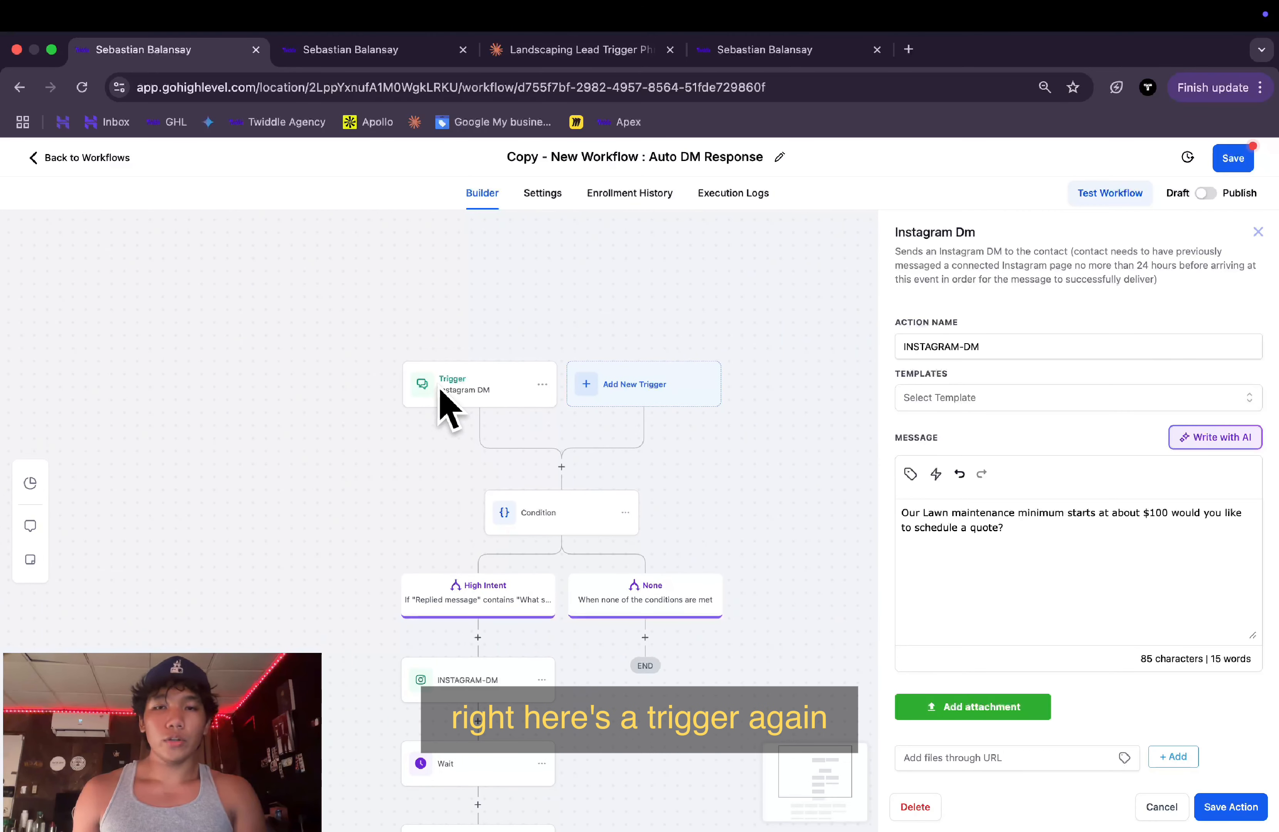
pyautogui.click(439, 399)
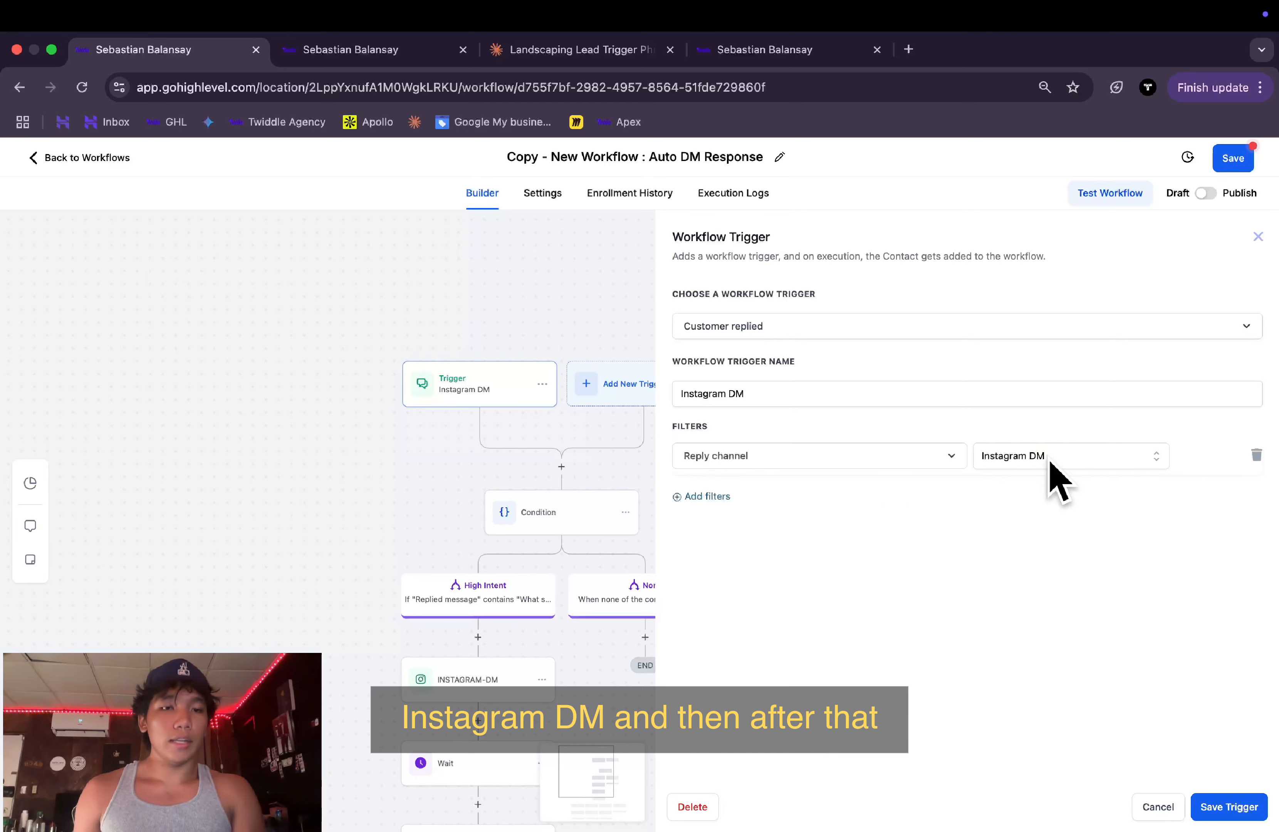
# - Review the first Condition's High Intent phrases and compare its High Intent and None paths
pyautogui.click(559, 510)
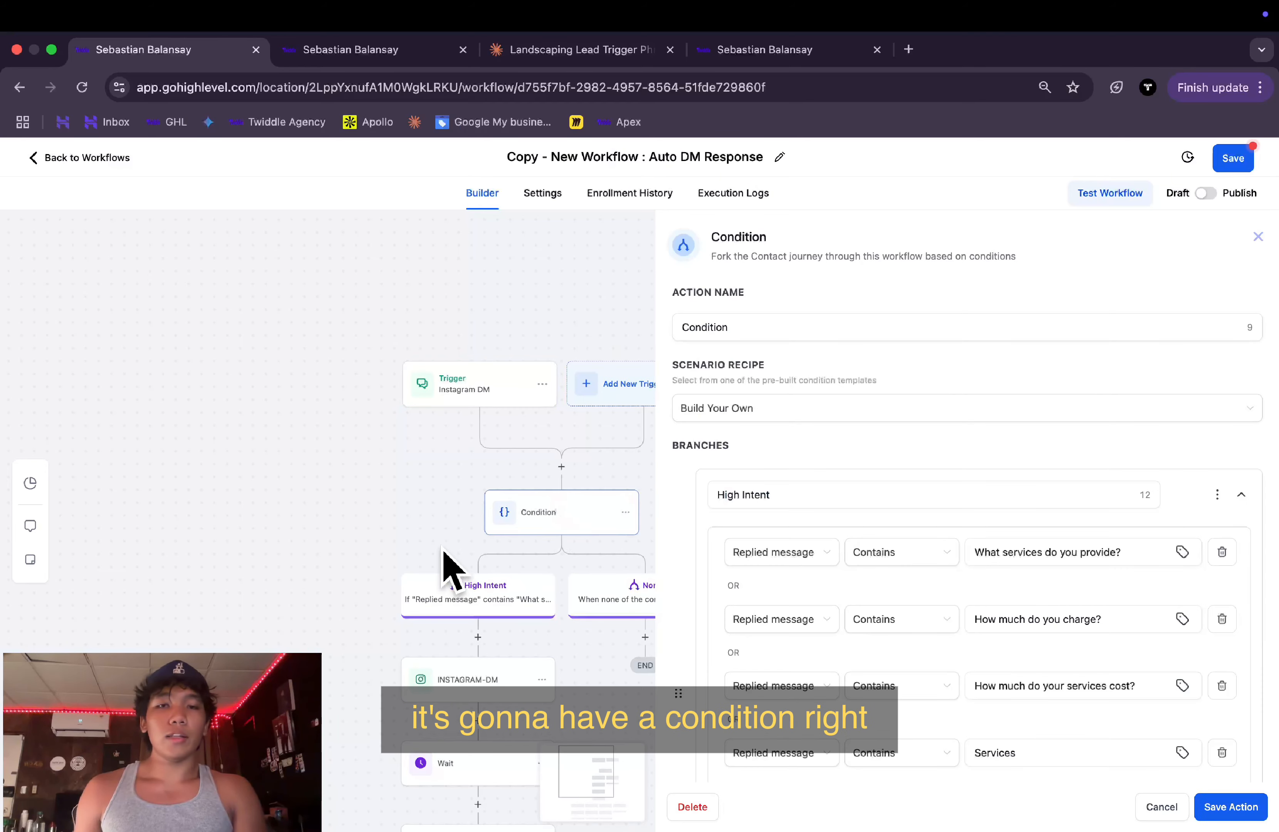
pyautogui.scroll(-2, 925, 538)
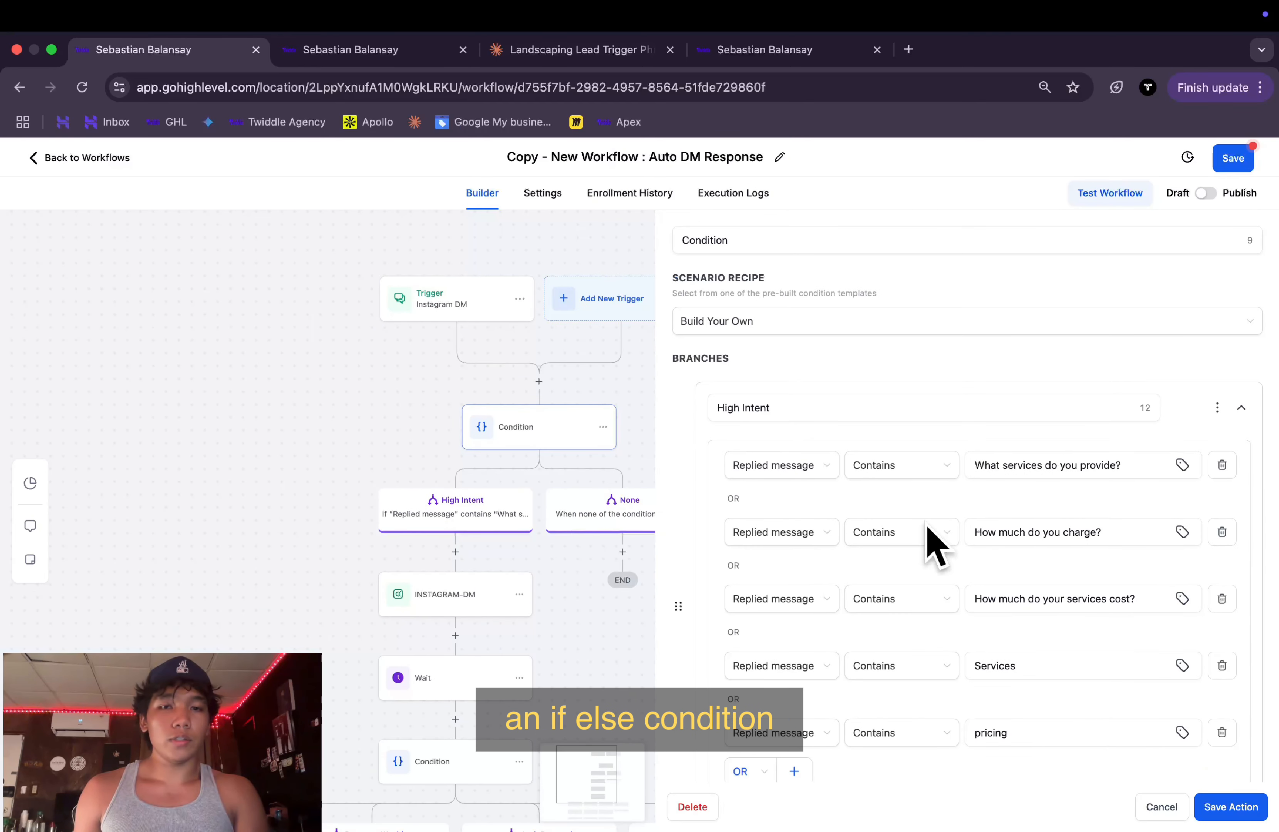
pyautogui.scroll(-3, 924, 538)
pyautogui.scroll(1, 794, 372)
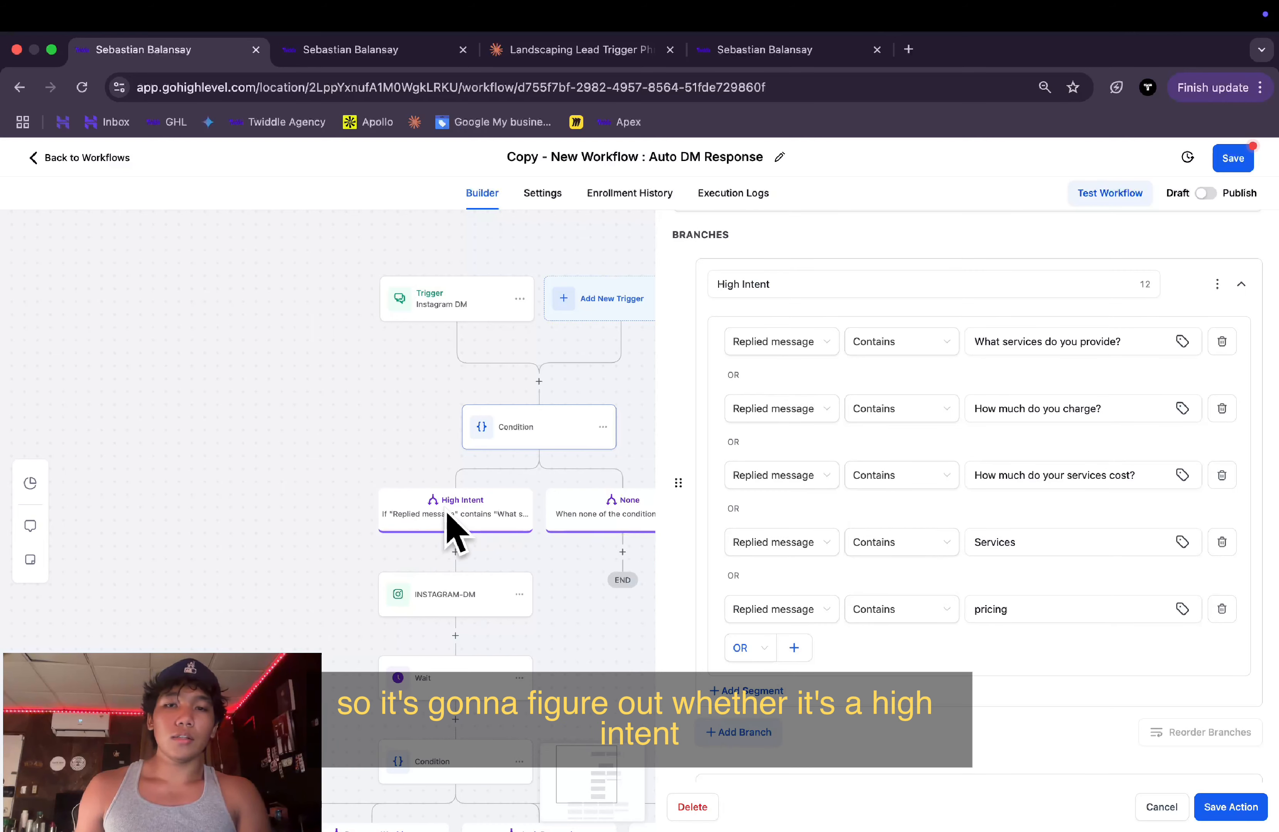
pyautogui.hscroll(1, 463, 507)
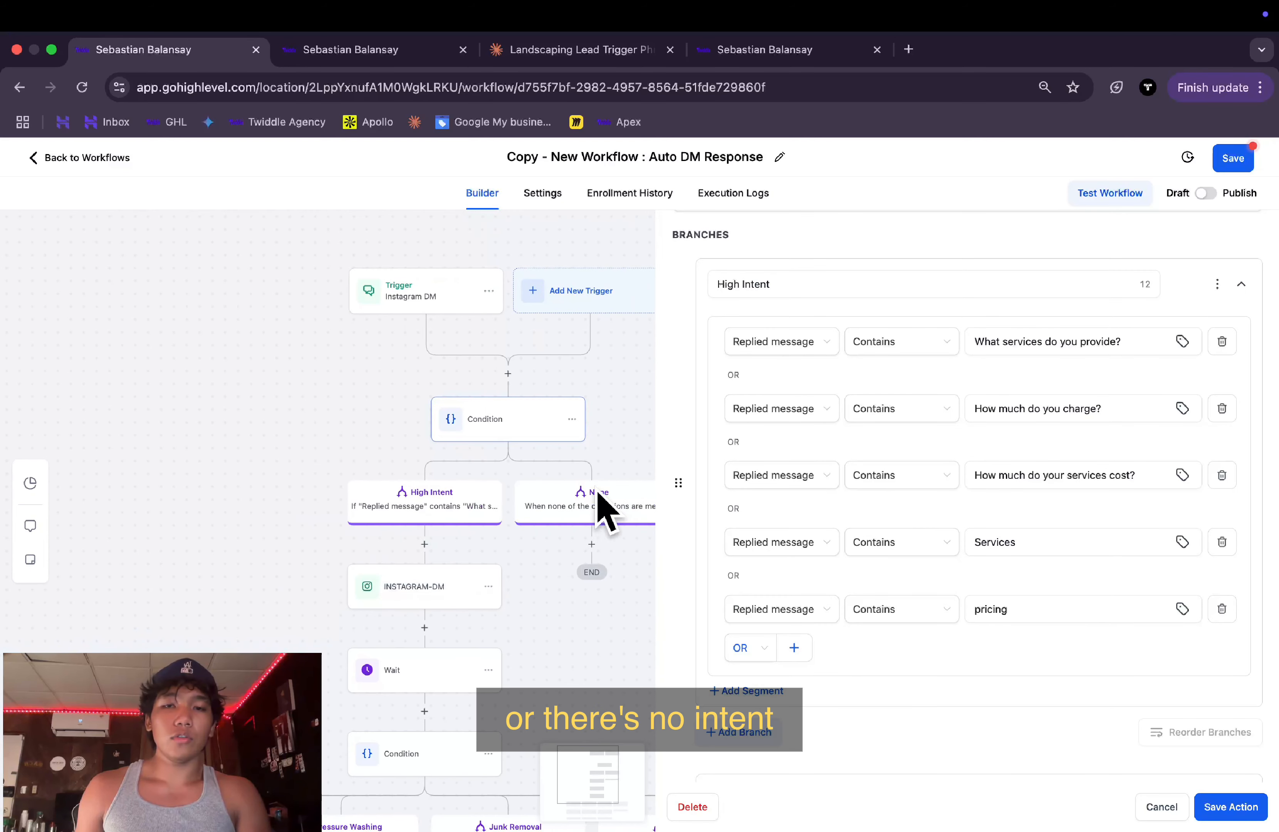
pyautogui.scroll(-1, 539, 587)
pyautogui.scroll(-1, 539, 587)
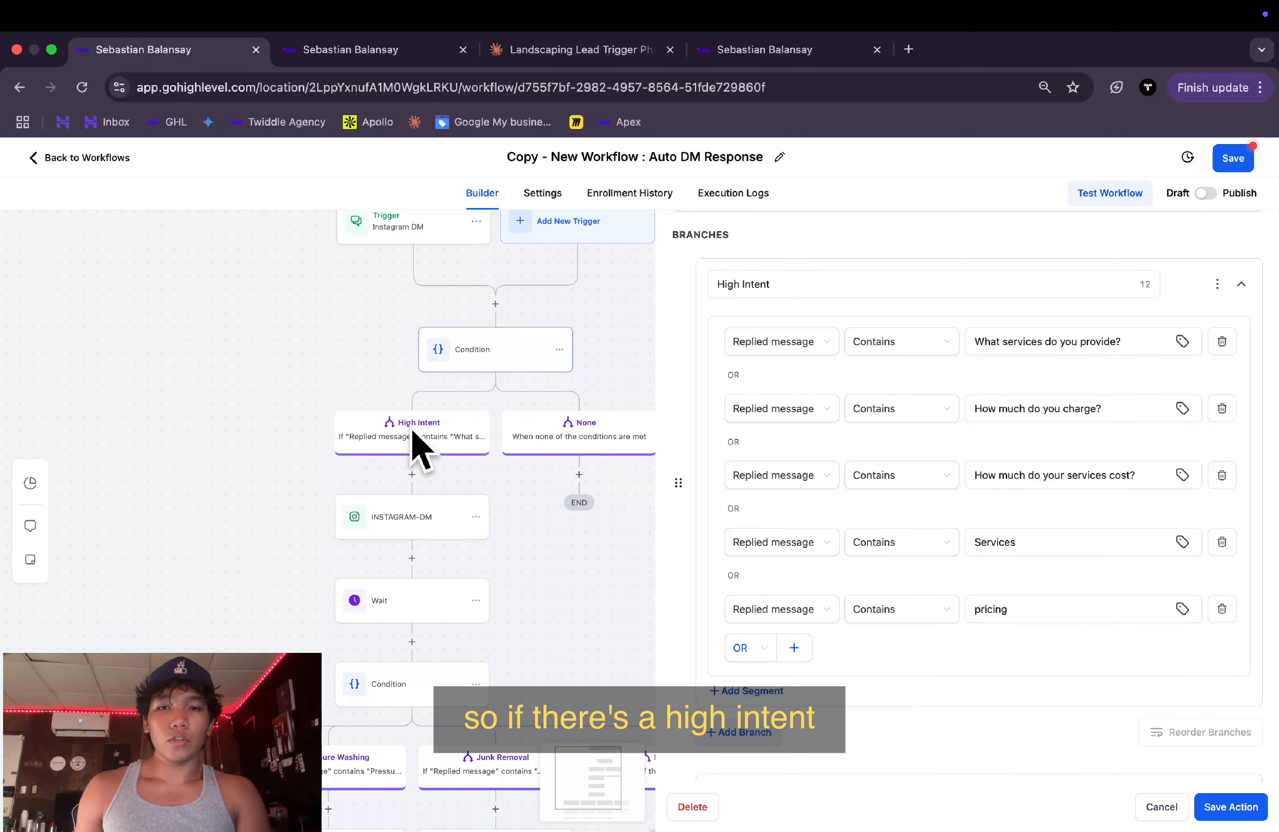
# - Reread the Instagram DM message under High Intent and look over the Wait and Condition actions that follow it
pyautogui.scroll(-1, 421, 456)
pyautogui.click(421, 494)
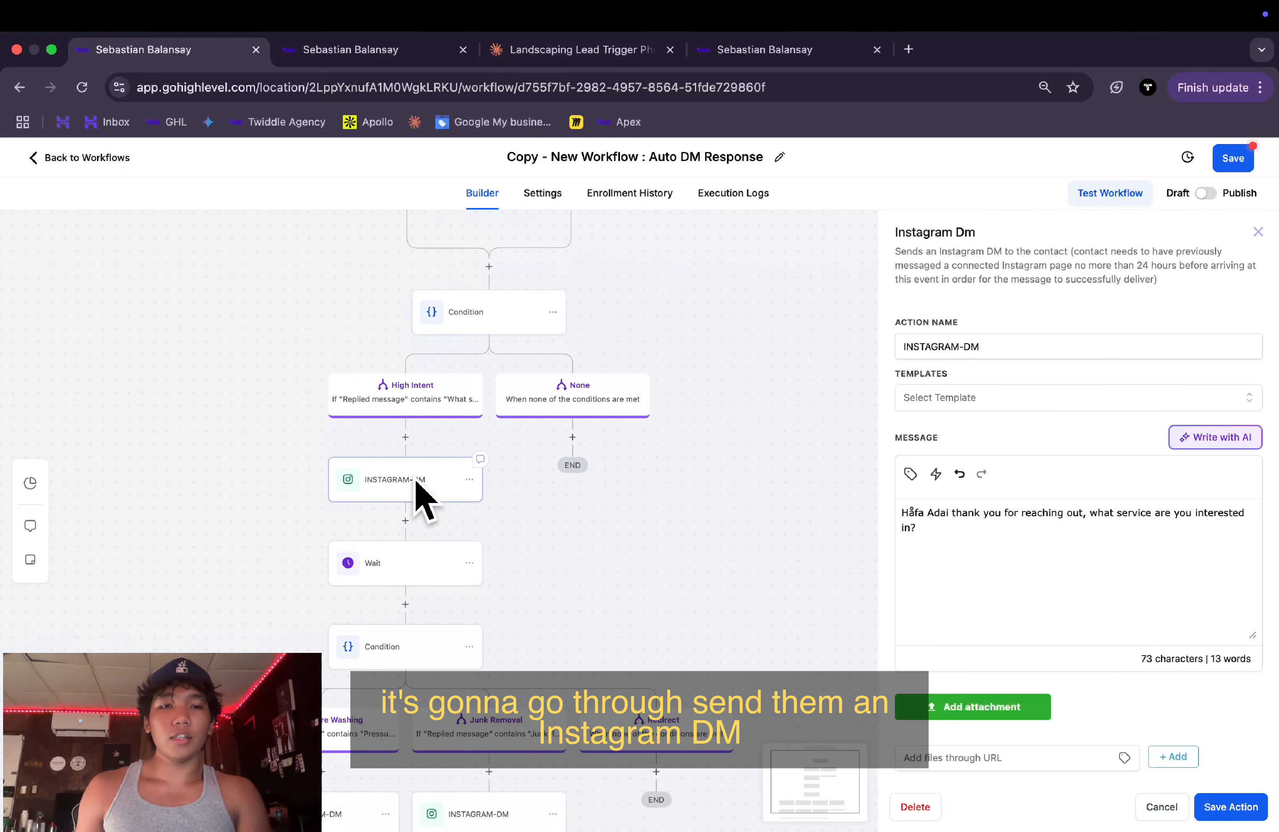
pyautogui.scroll(-2, 531, 610)
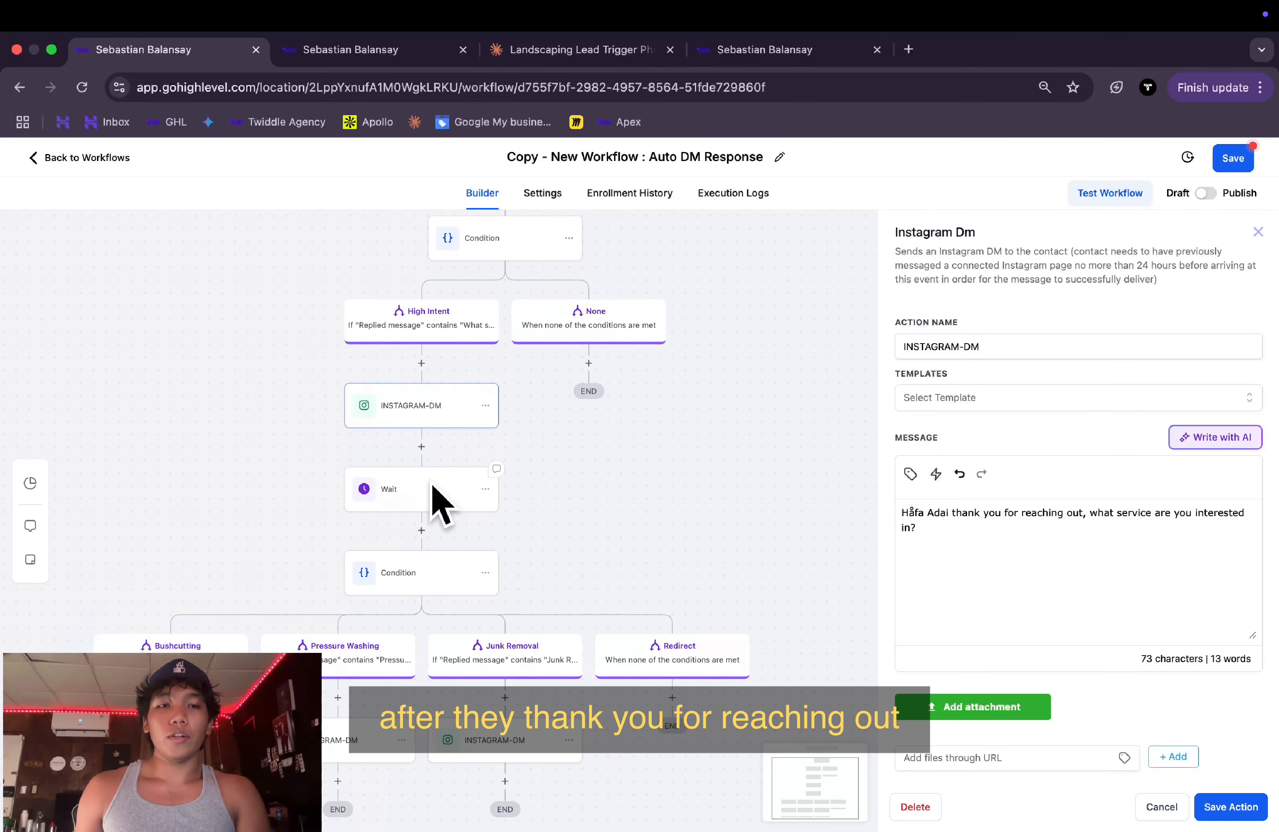
pyautogui.scroll(3, 435, 494)
pyautogui.scroll(-1, 435, 494)
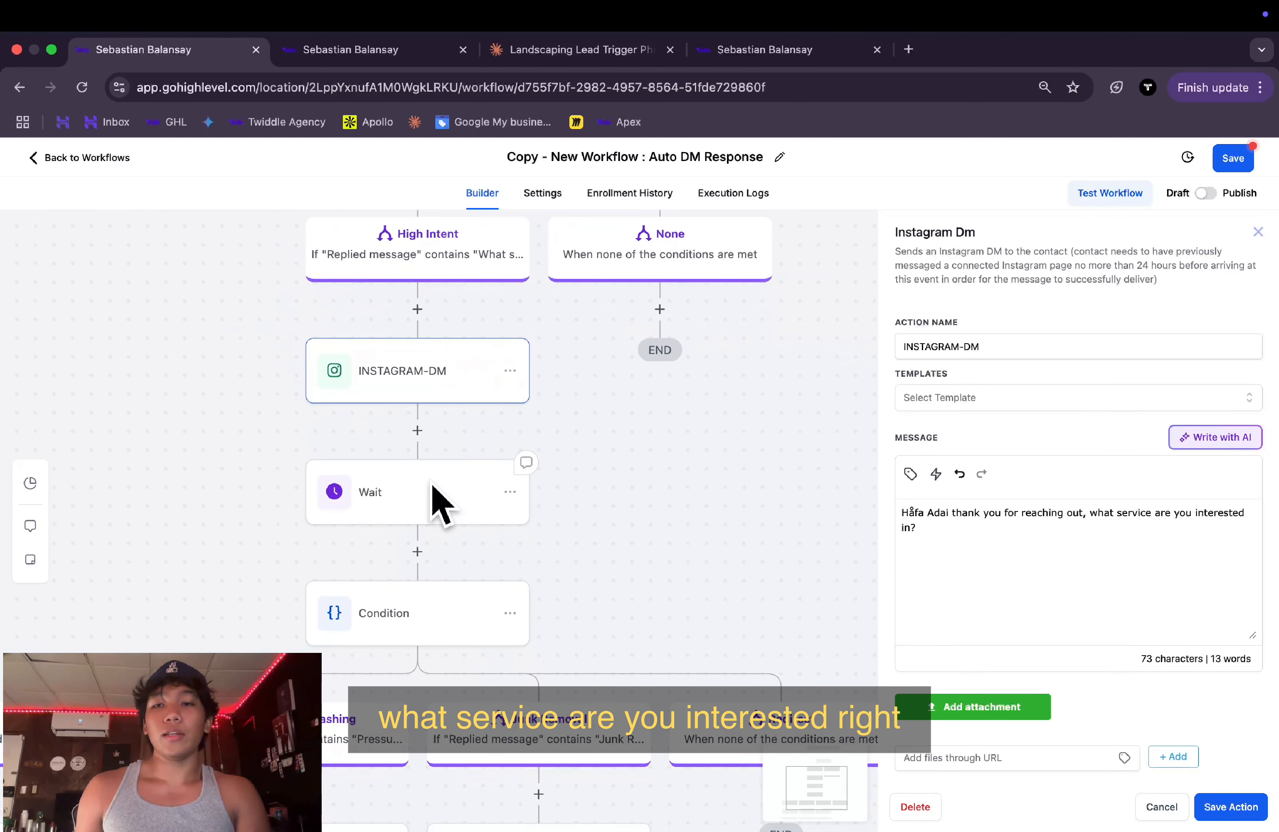
# - Inspect the Wait action's contact reply settings and review the Bushcutting, Pressure Washing, Junk Removal and Redirect branches under the second Condition
pyautogui.click(433, 486)
pyautogui.scroll(-1, 433, 547)
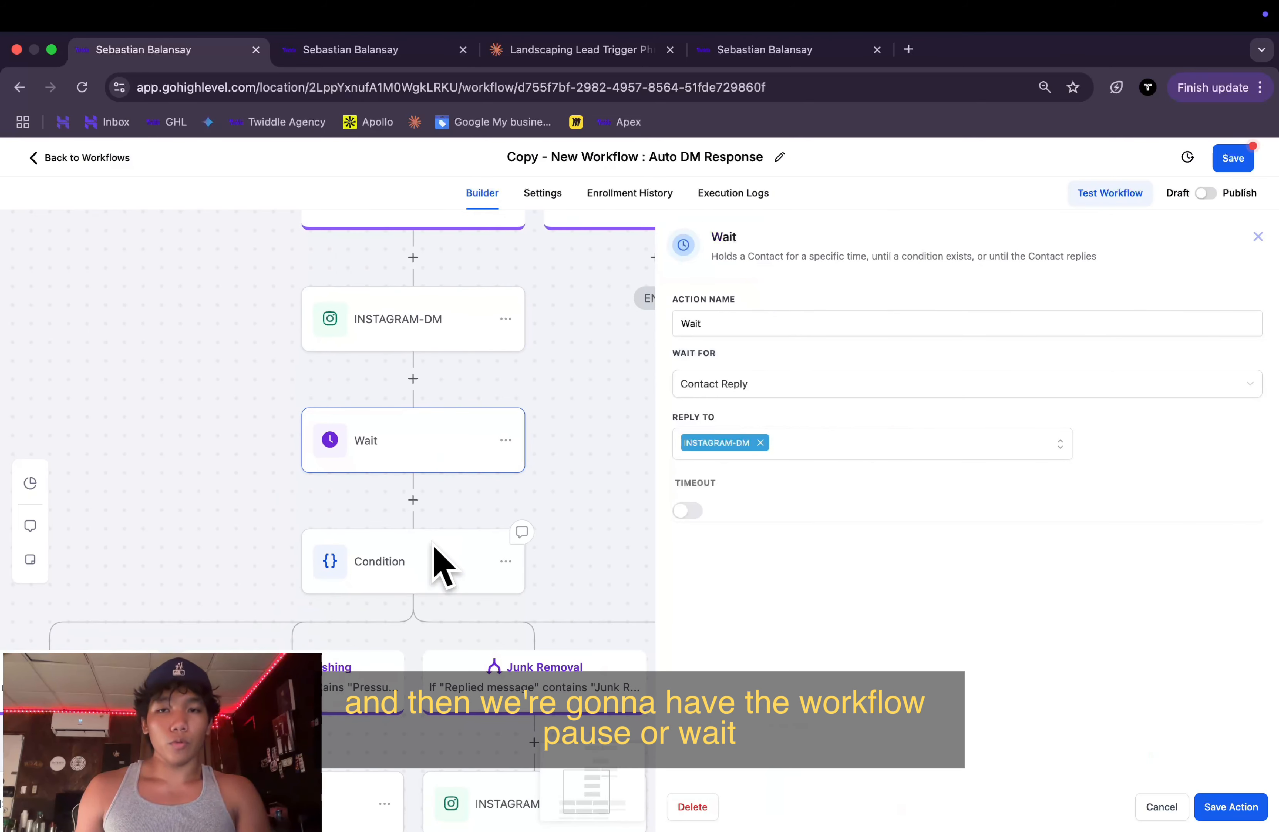
pyautogui.scroll(-2, 441, 565)
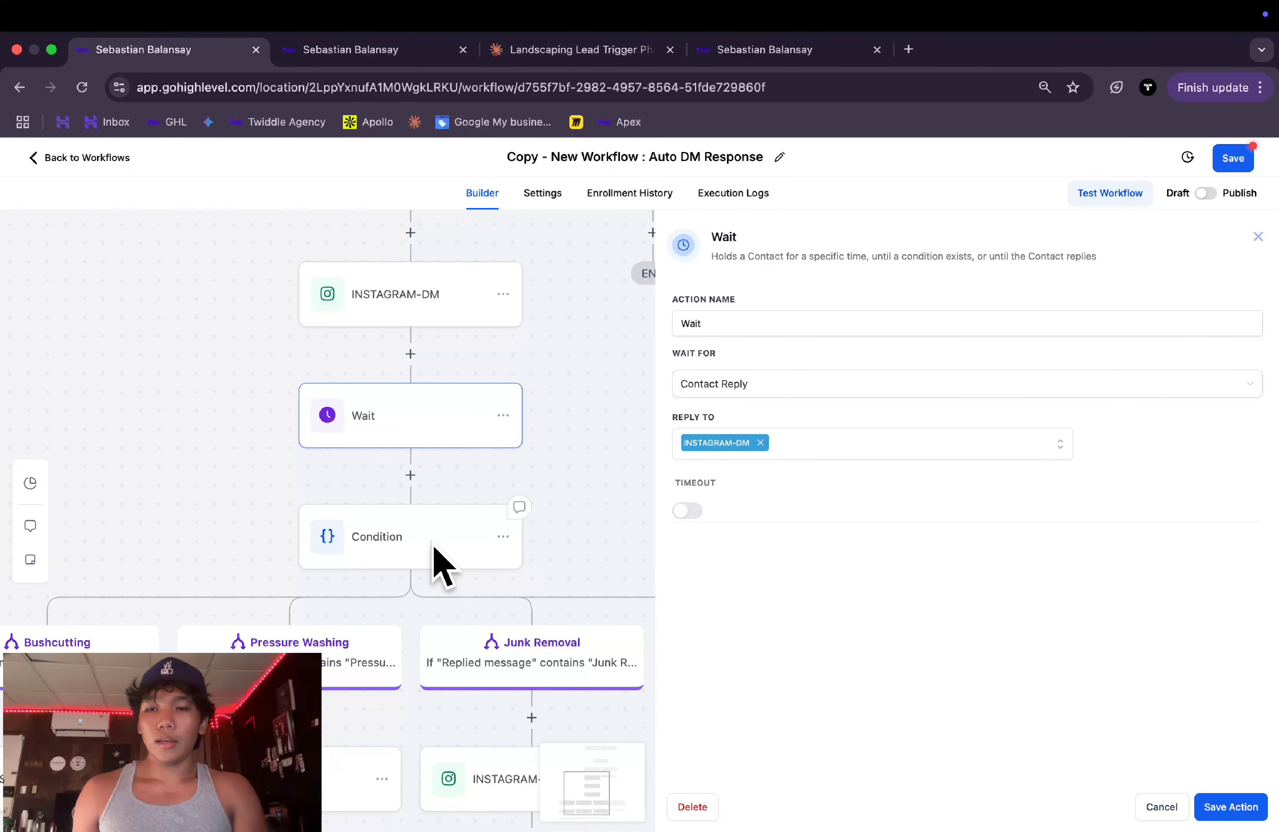
pyautogui.scroll(-2, 430, 564)
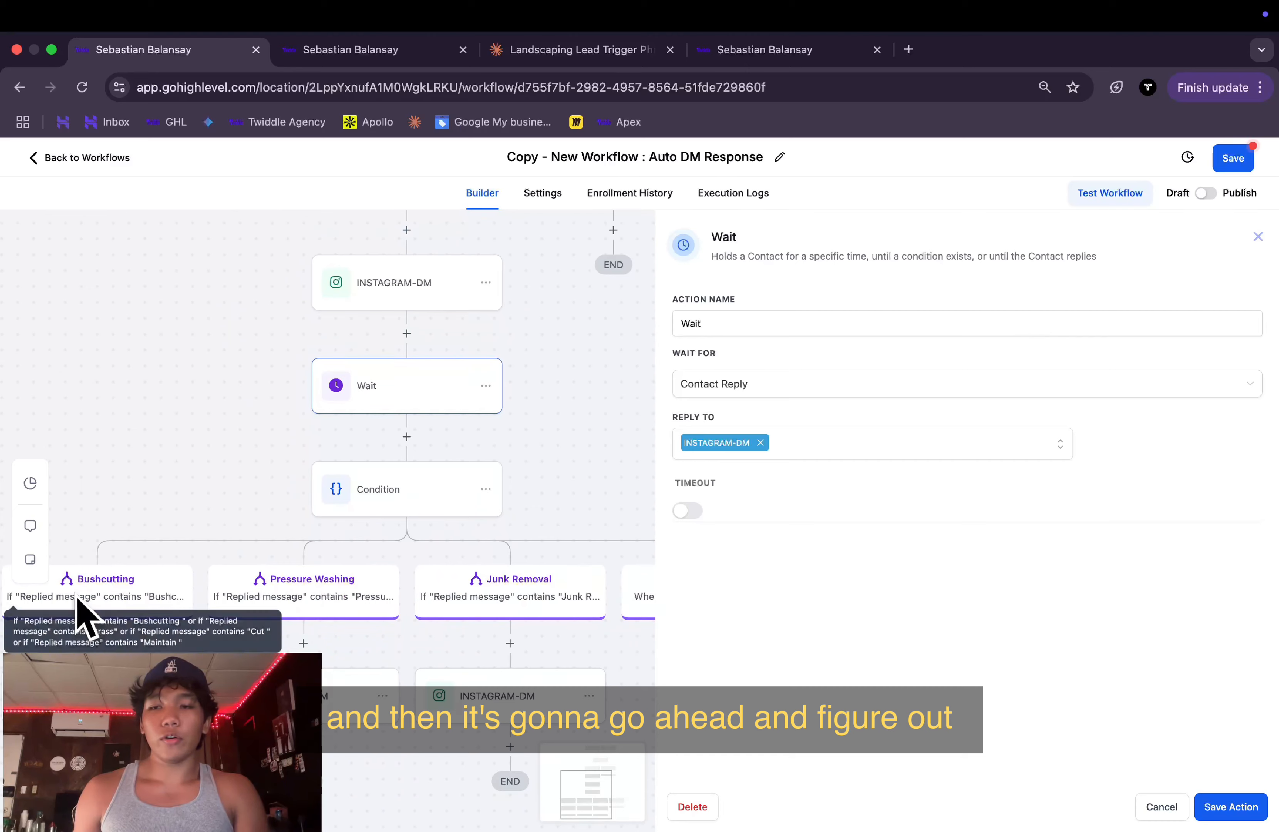
pyautogui.hscroll(1, 80, 609)
pyautogui.hscroll(4, 314, 608)
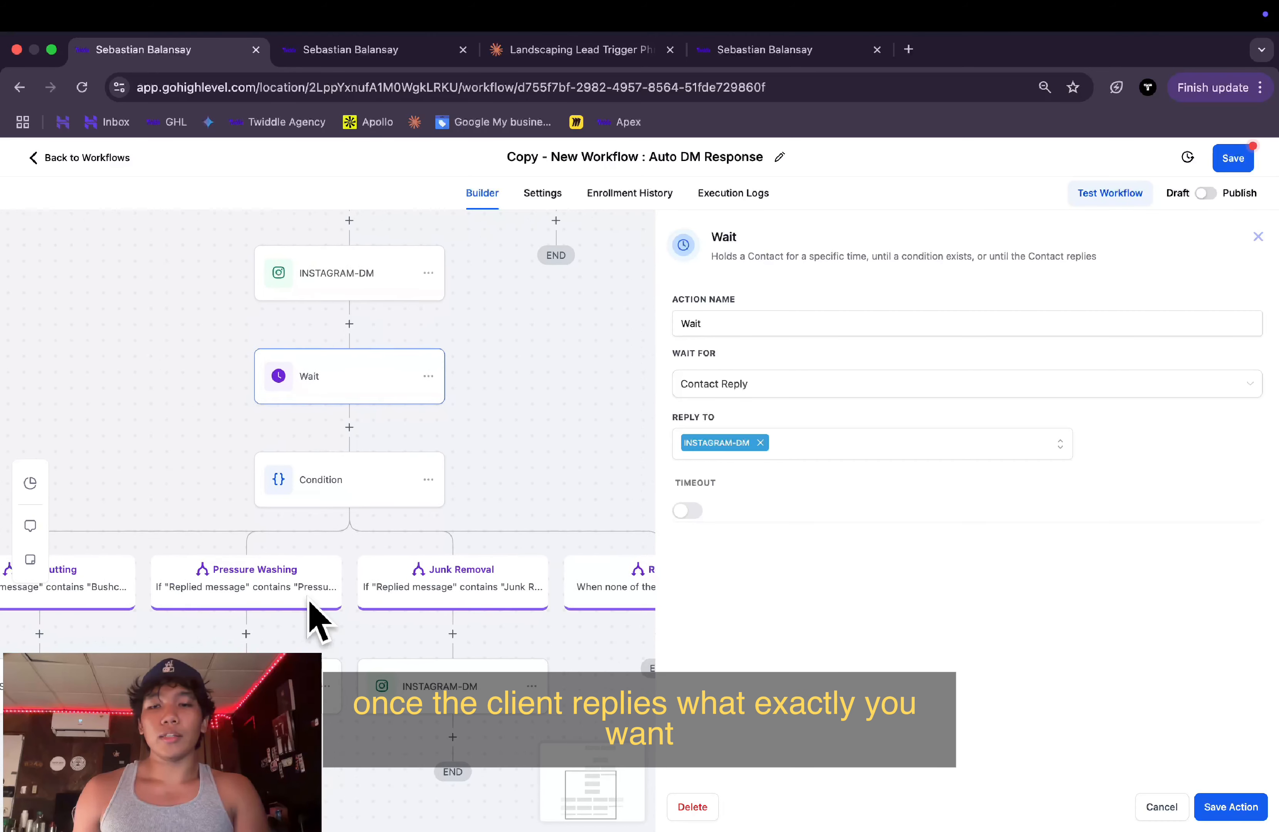
pyautogui.scroll(1, 262, 628)
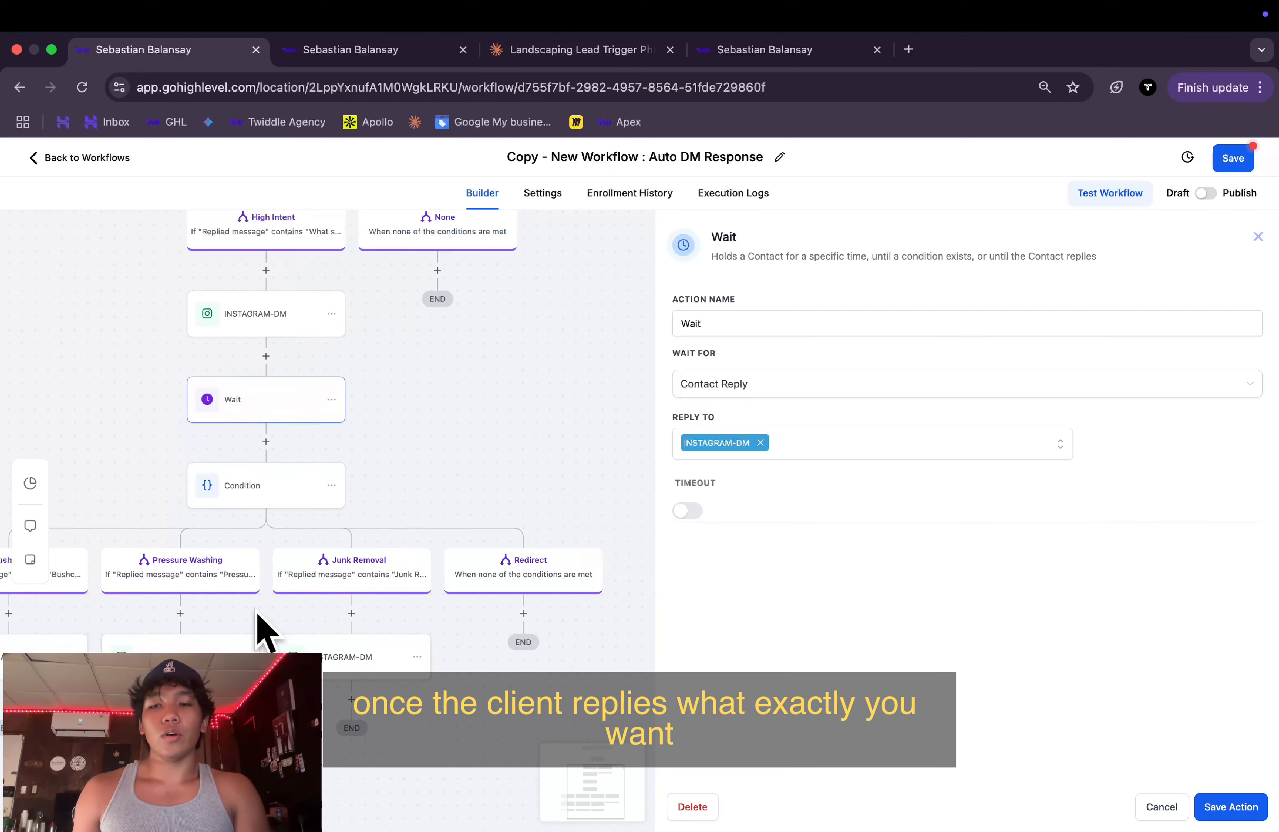
pyautogui.scroll(-3, 532, 592)
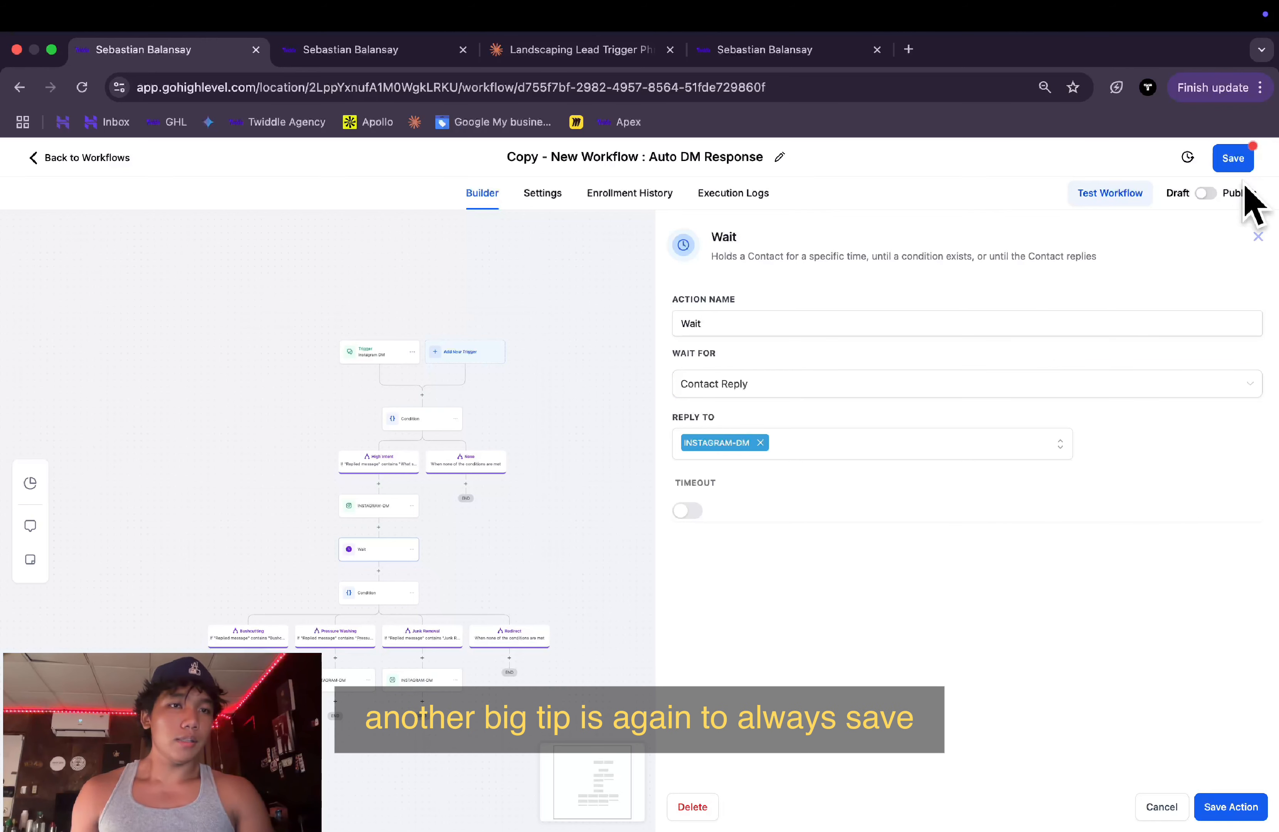
# - Save the Auto DM Response workflow copy and return to the workflow list
pyautogui.click(1231, 162)
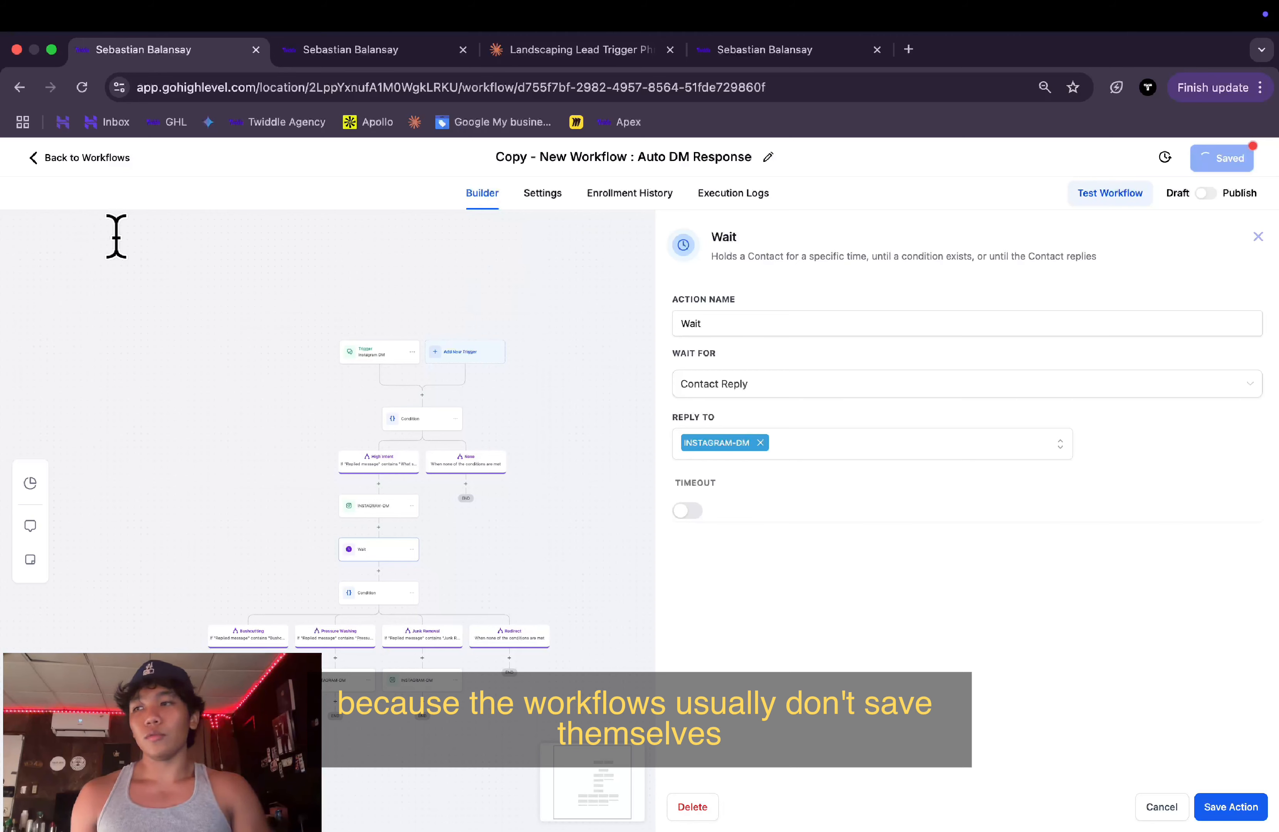
pyautogui.click(95, 159)
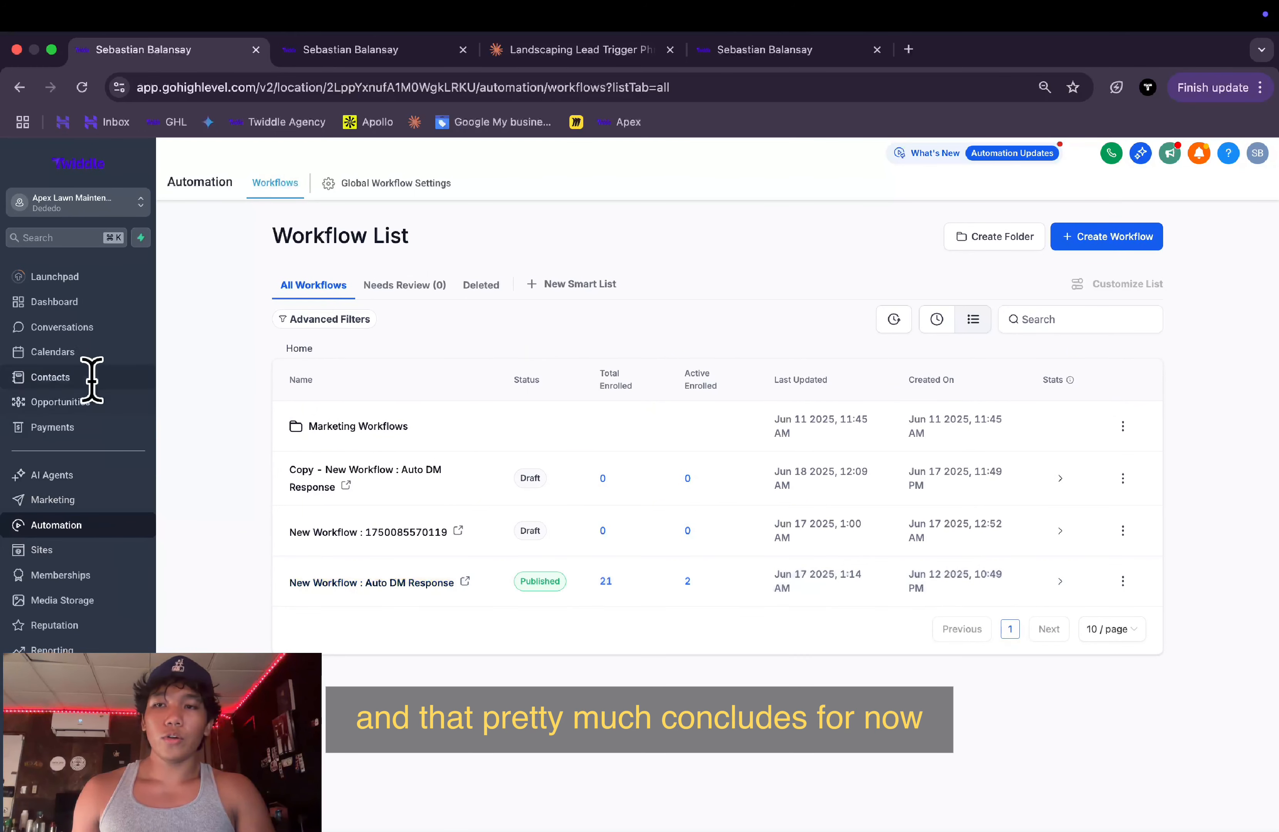
# - Open Conversations and look through the unread Instagram messages from leads
pyautogui.click(95, 329)
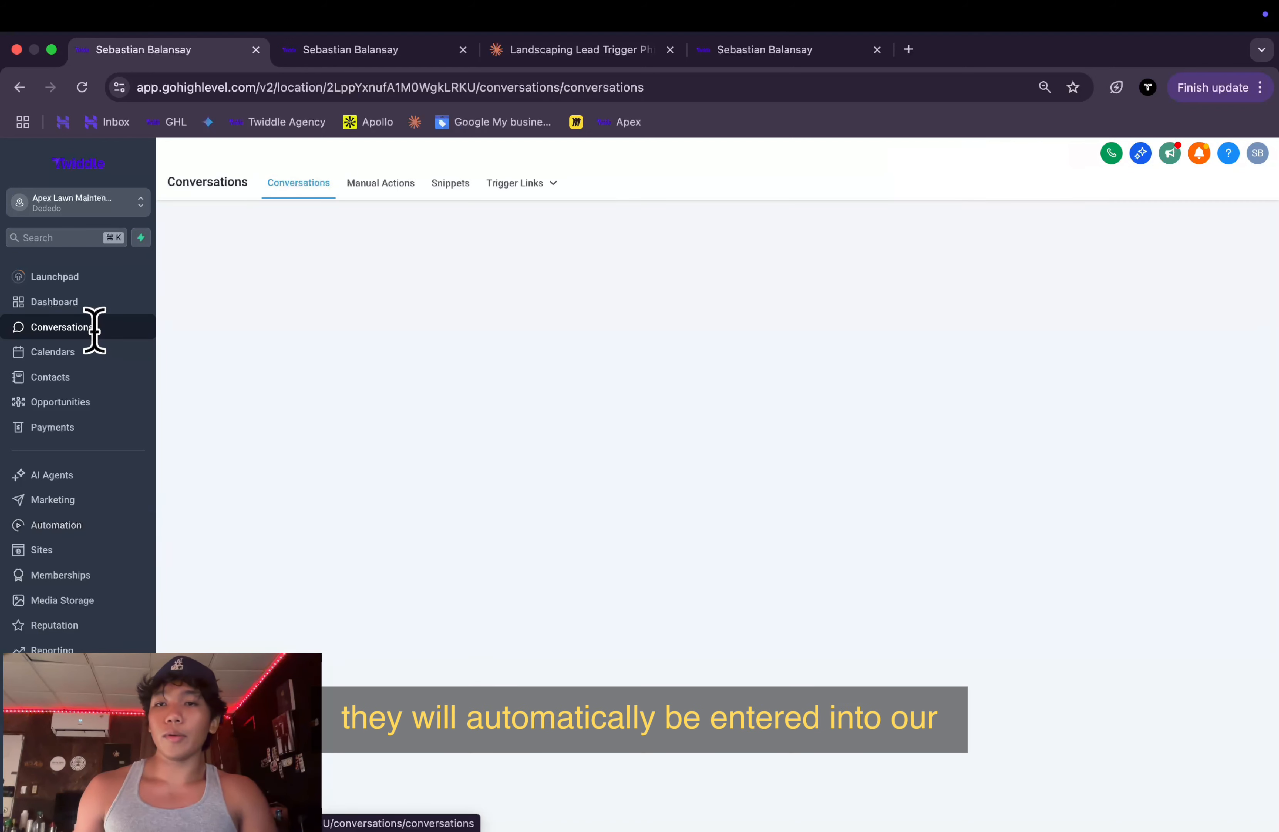
pyautogui.scroll(-1, 317, 452)
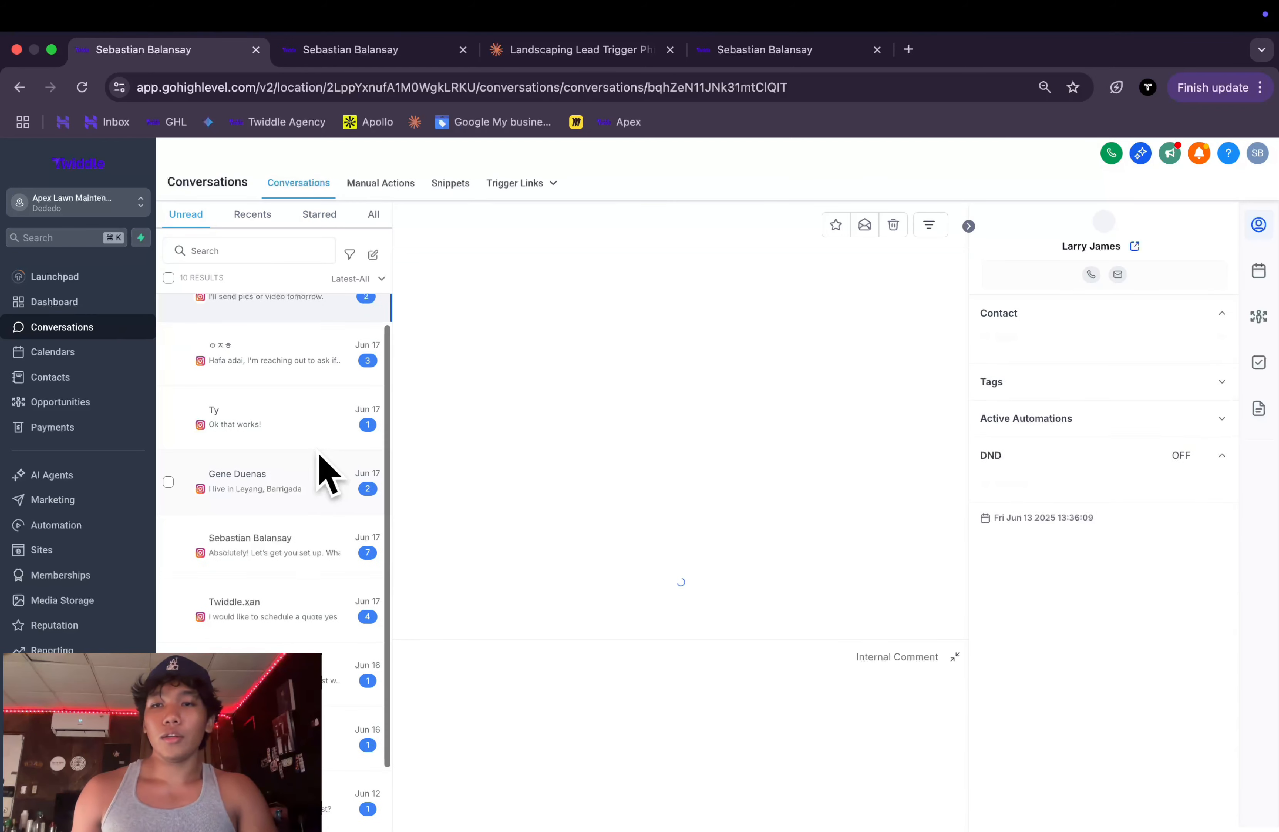
pyautogui.scroll(-2, 318, 452)
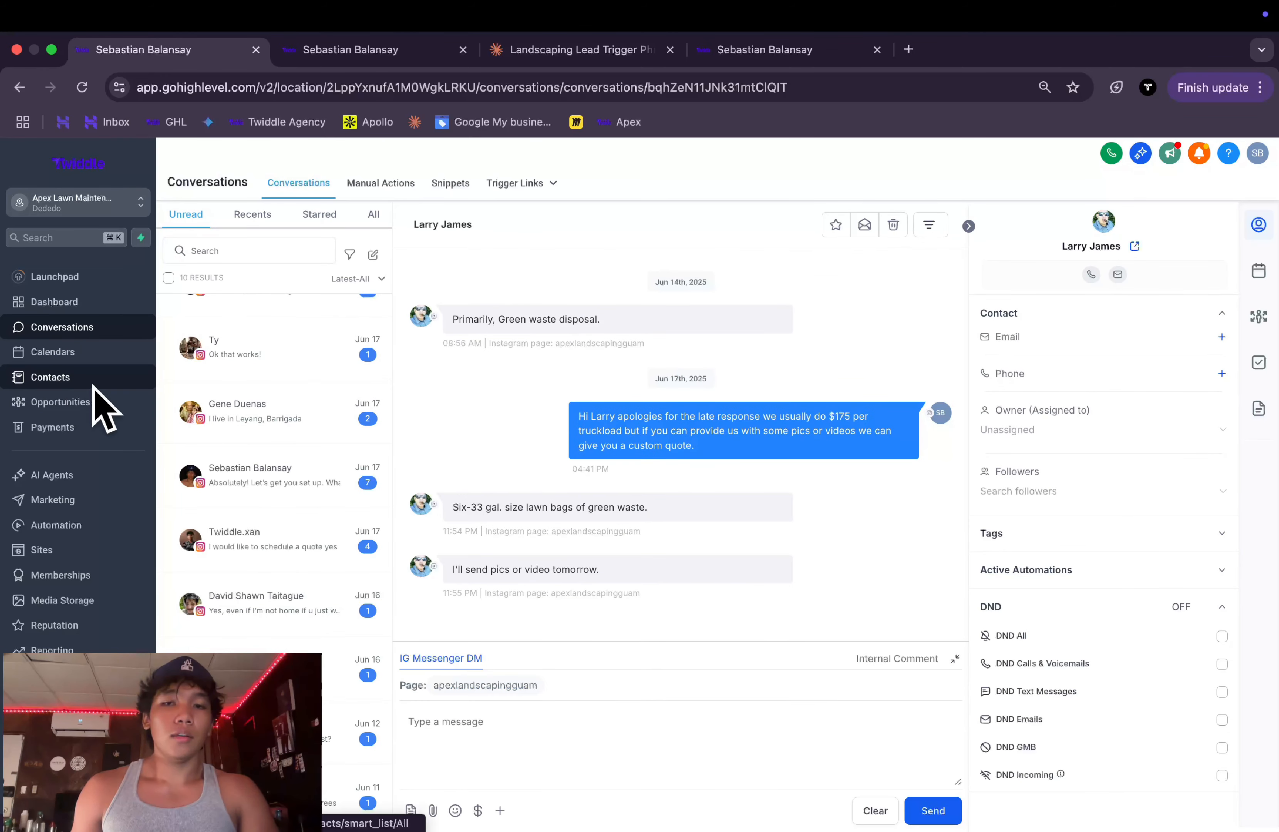
# - Open Contacts and look through the full list of captured leads, including their creation dates and last activity
pyautogui.click(73, 377)
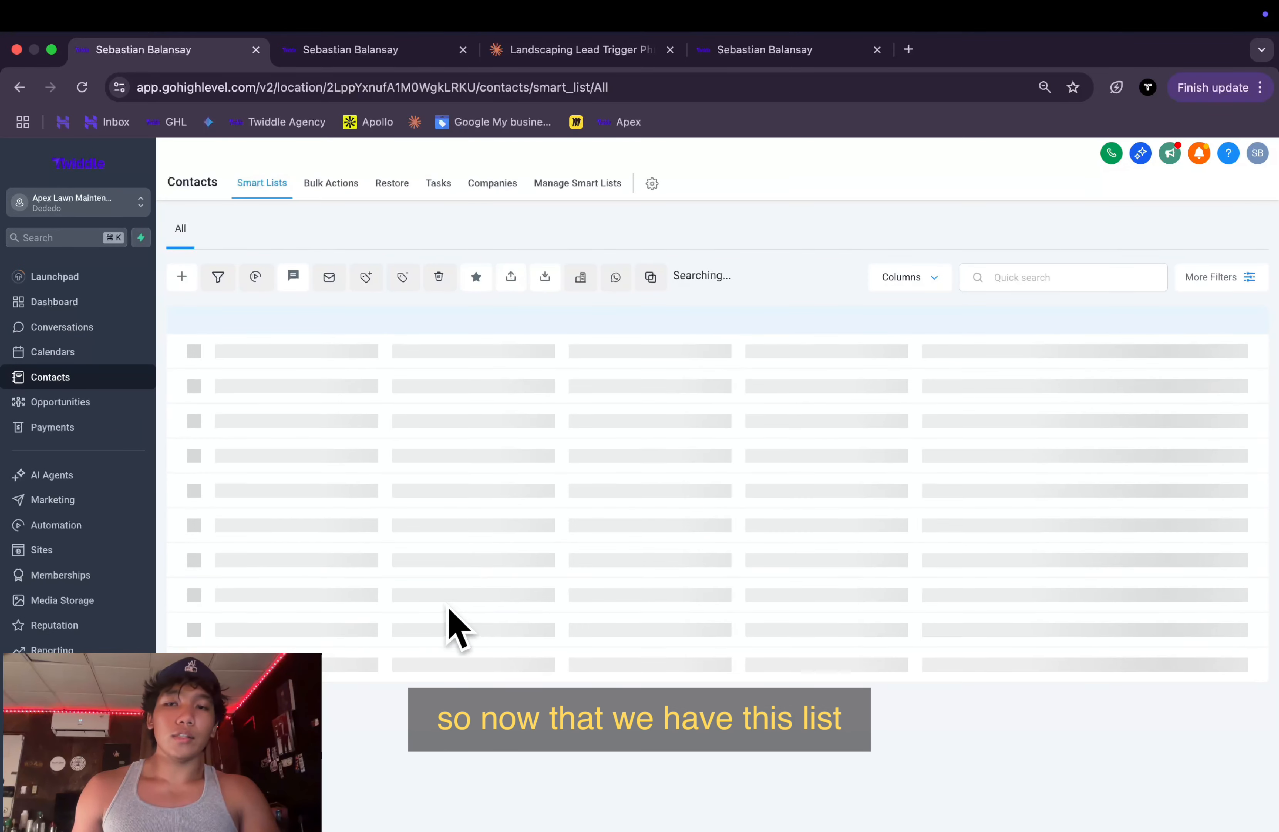
pyautogui.scroll(-3, 454, 624)
pyautogui.scroll(-3, 456, 625)
pyautogui.scroll(6, 457, 623)
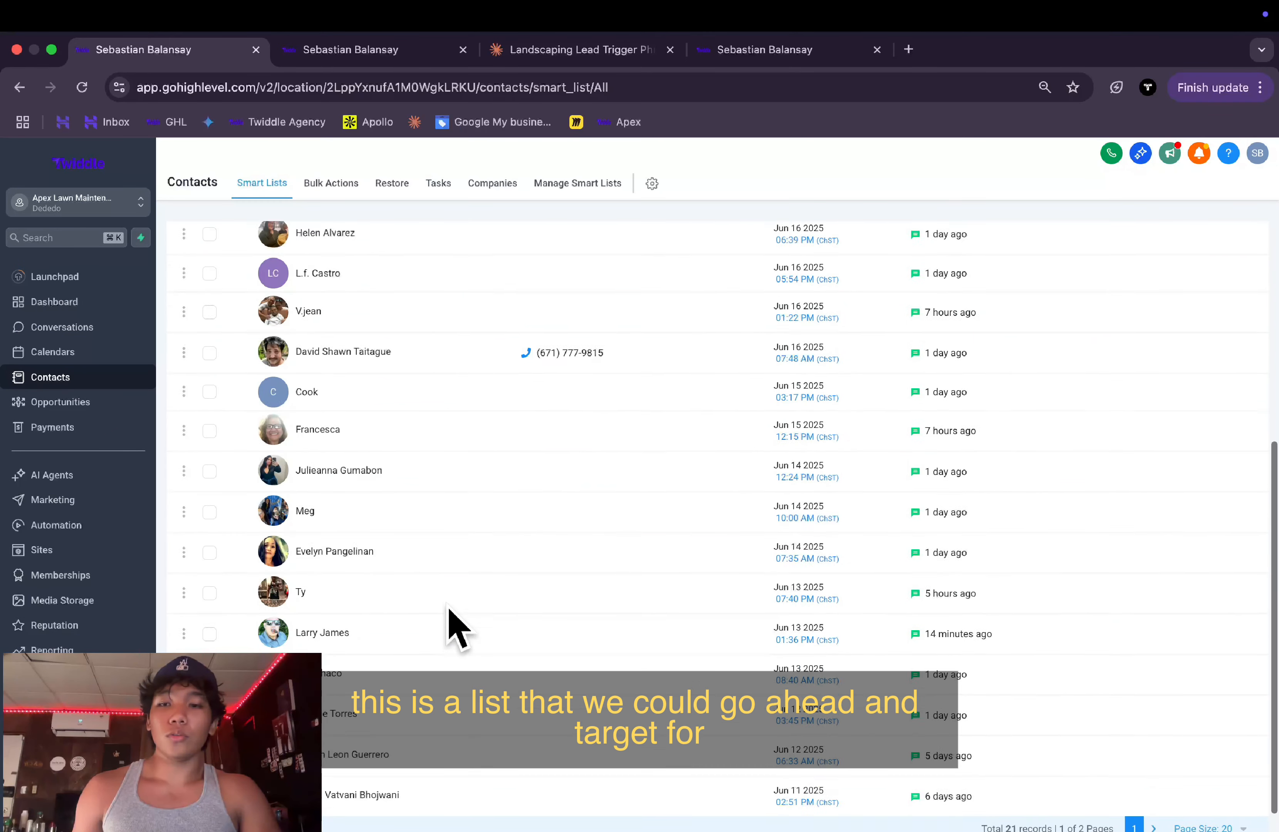
pyautogui.scroll(-5, 570, 807)
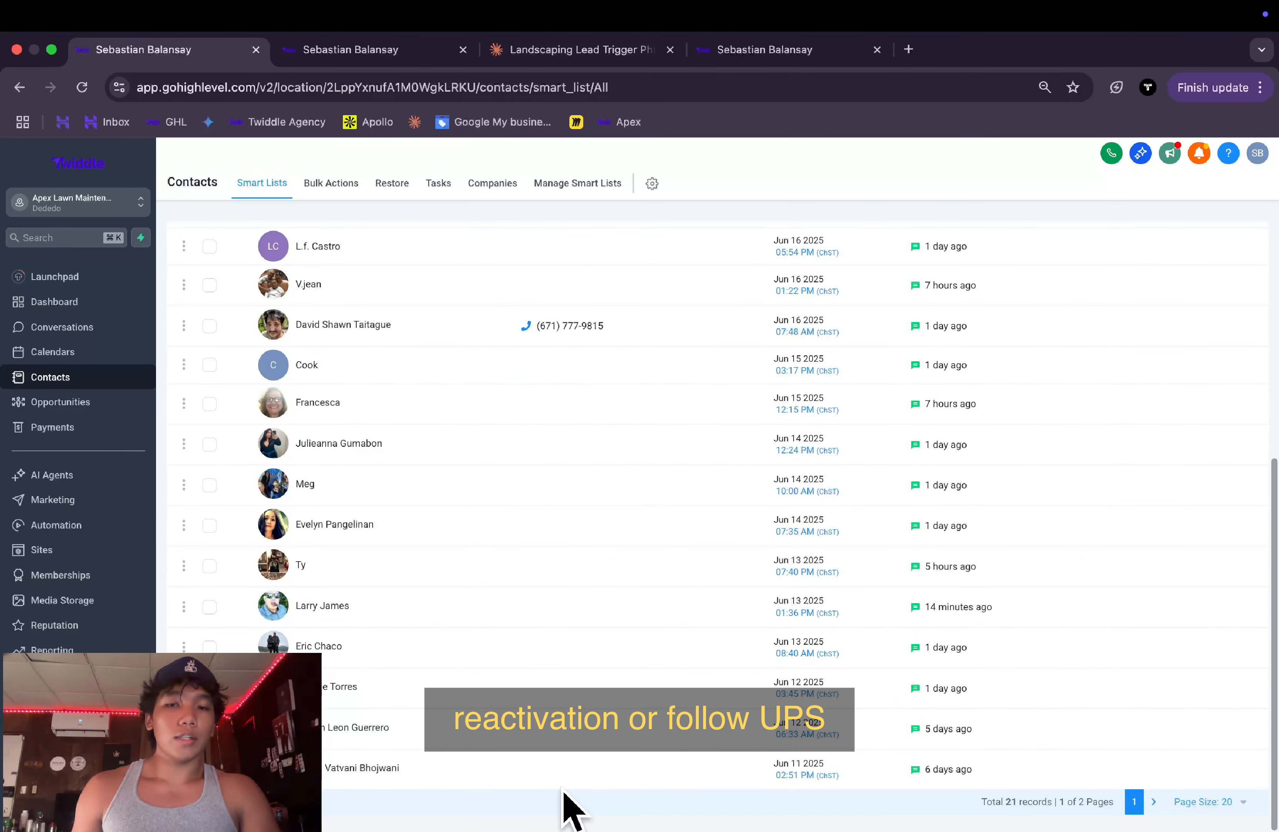
pyautogui.scroll(2, 570, 807)
pyautogui.scroll(4, 513, 646)
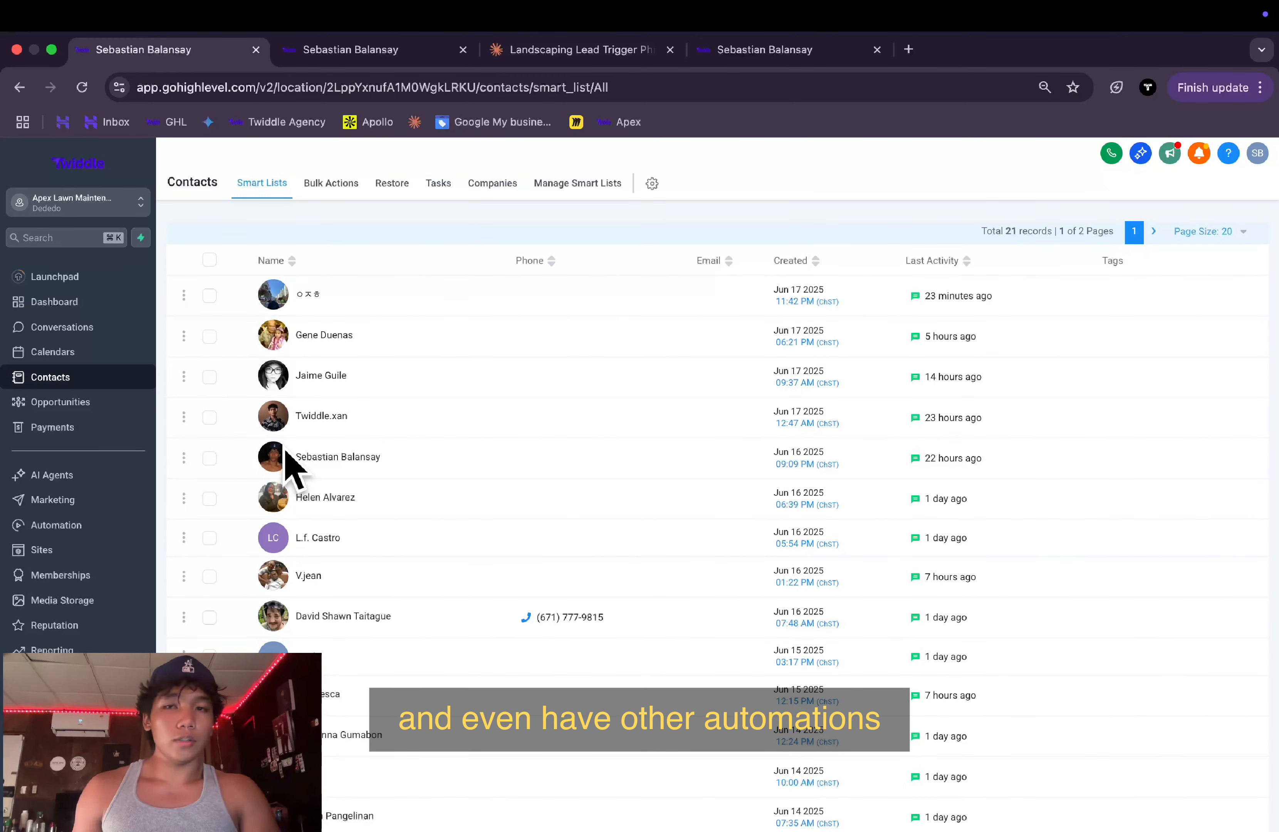
pyautogui.scroll(-2, 285, 454)
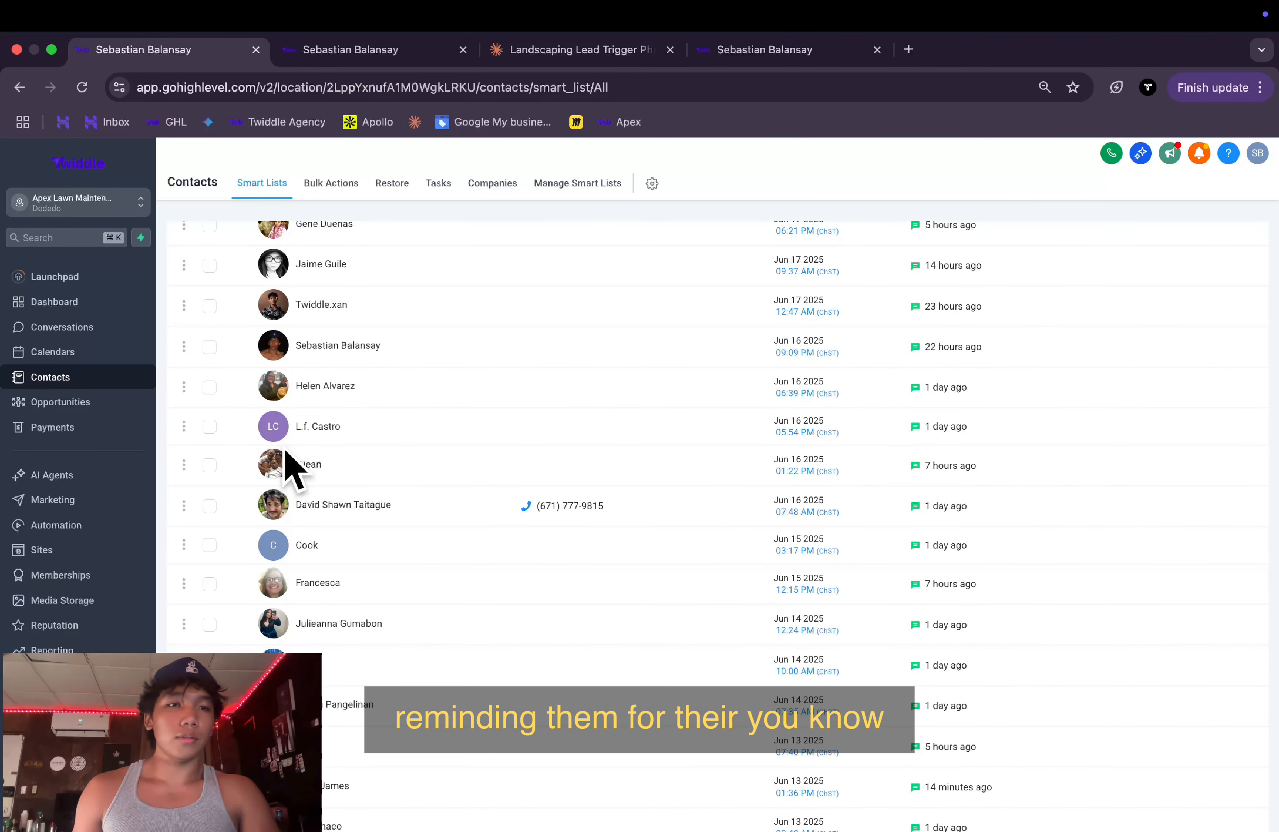
pyautogui.scroll(-4, 292, 467)
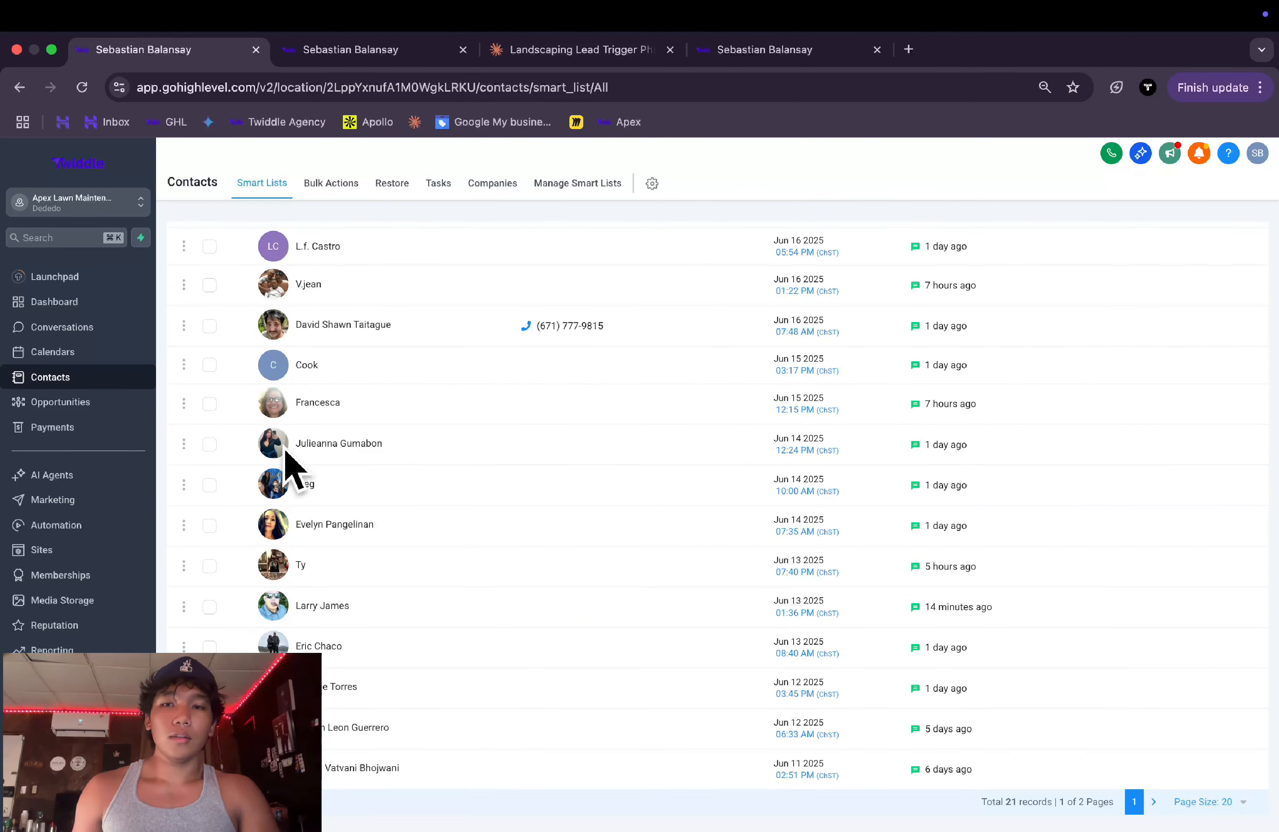